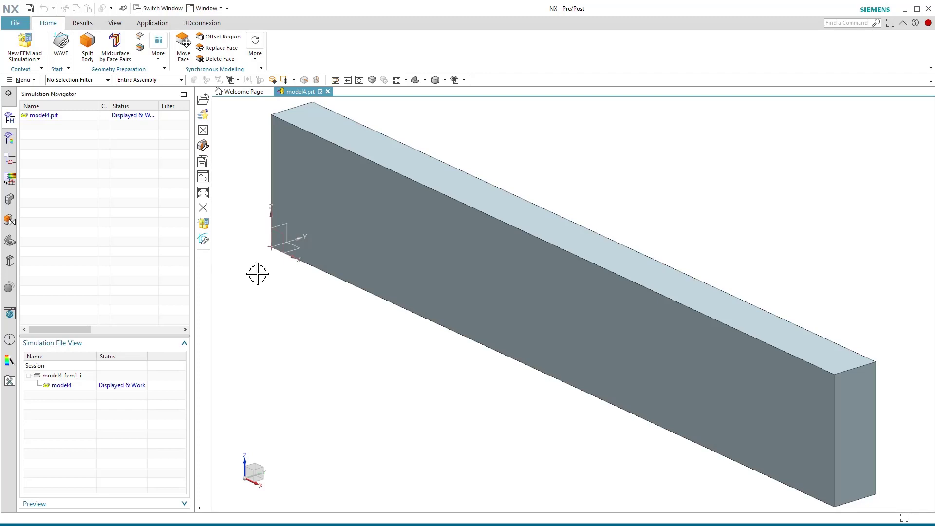
Switch to the Pre/Post application and create a new FEM and simulation for the block with Simcenter Nastran structural analysis
left_click(485, 265)
key("Escape")
left_click(153, 24)
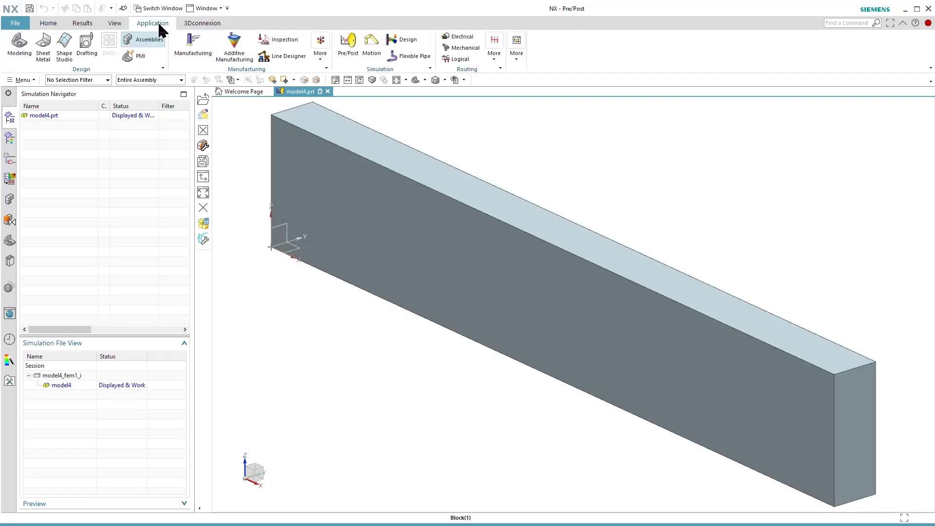
left_click(347, 50)
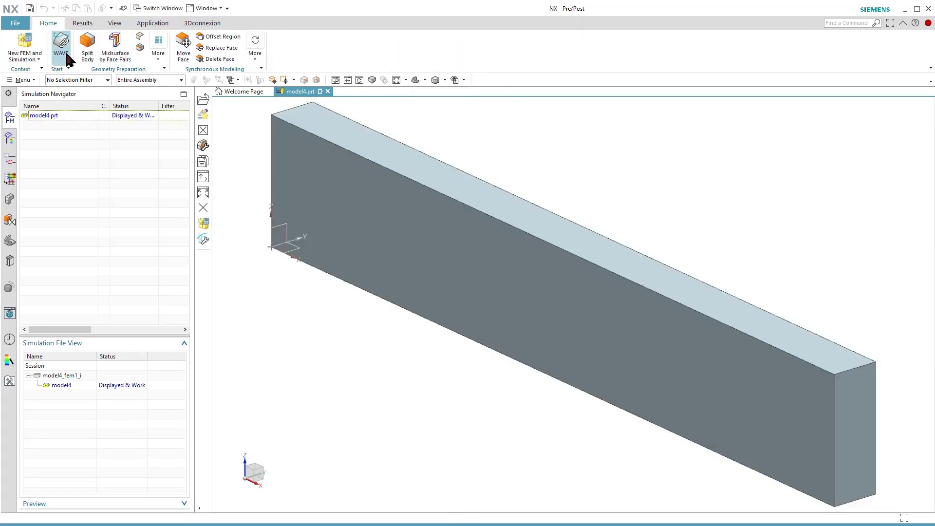
left_click(24, 47)
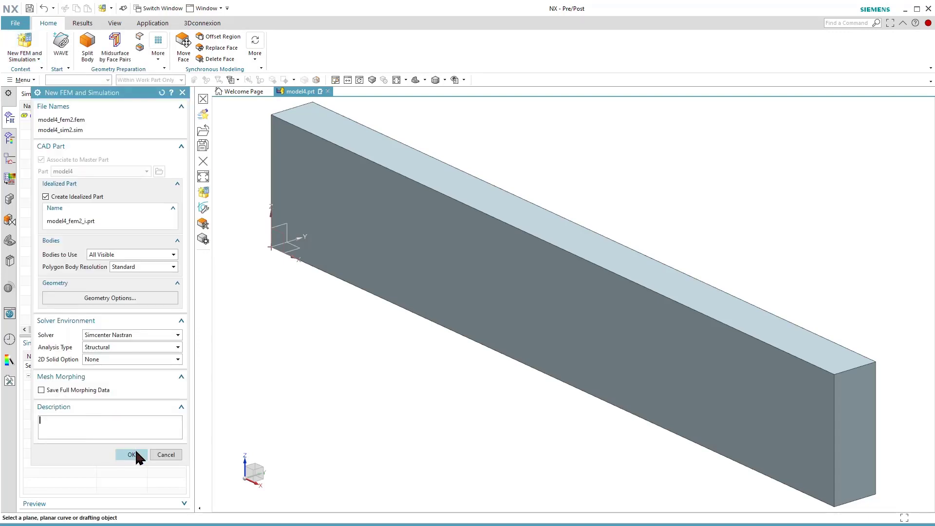
left_click(135, 455)
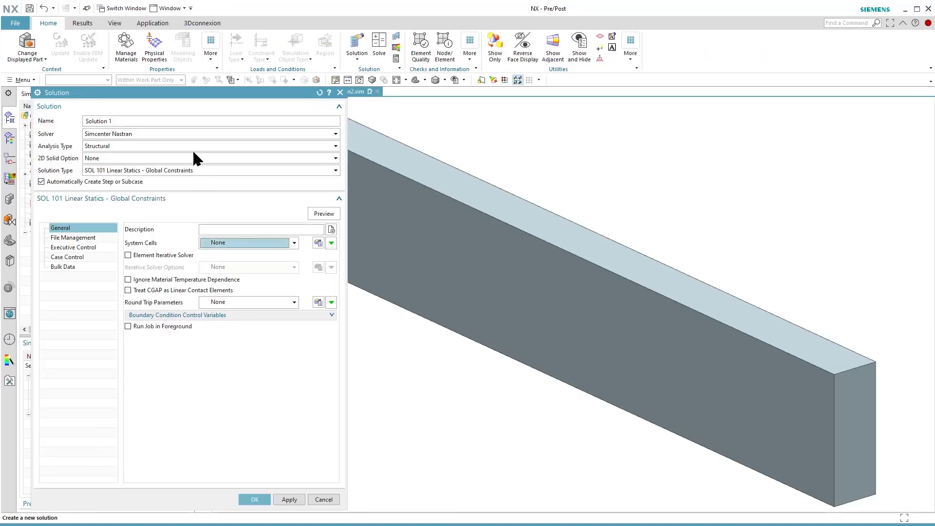
Create a SOL 101 Linear Statics - Subcase Constraints solution with Element Iterative Solver enabled and Geometry Check set to NONE
left_click(178, 171)
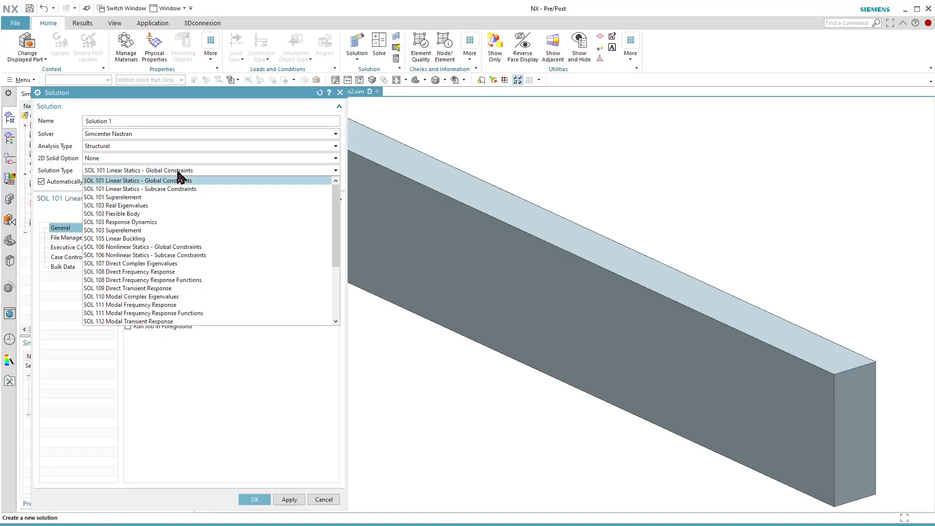
left_click(195, 189)
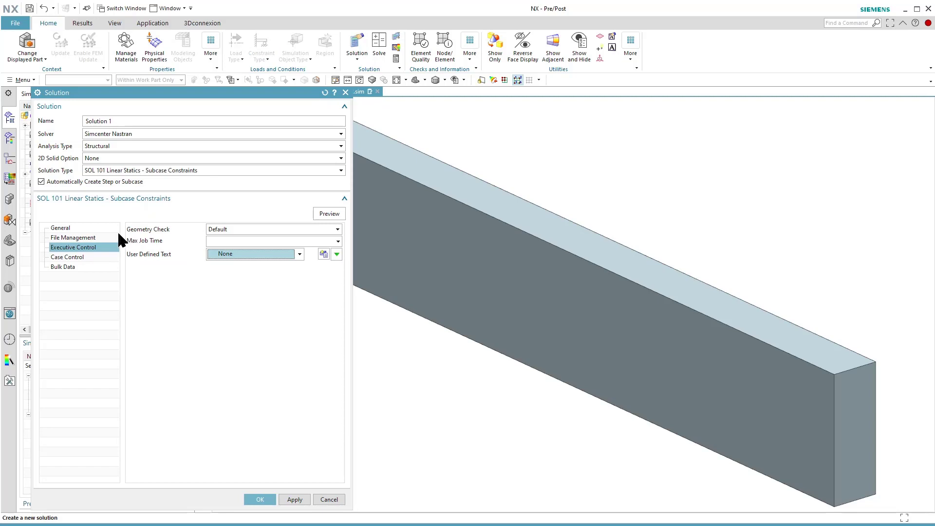
left_click(97, 228)
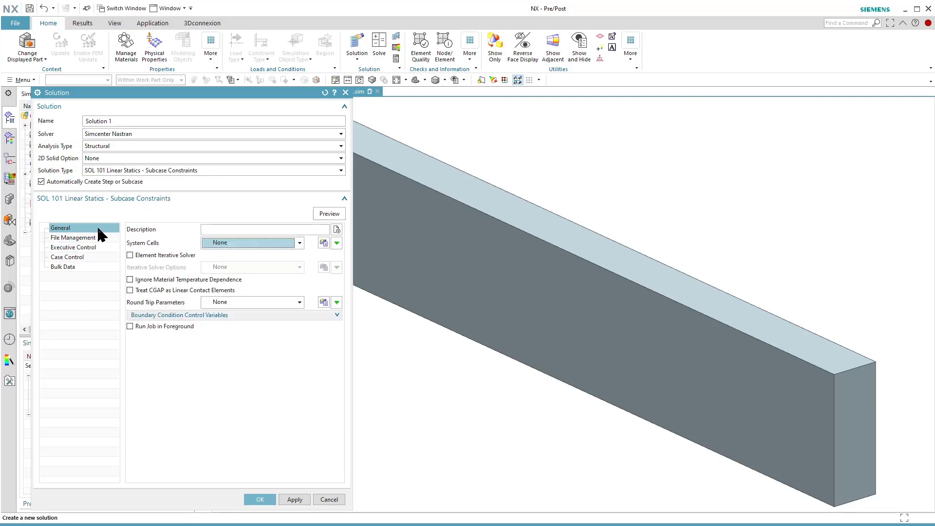
left_click(131, 255)
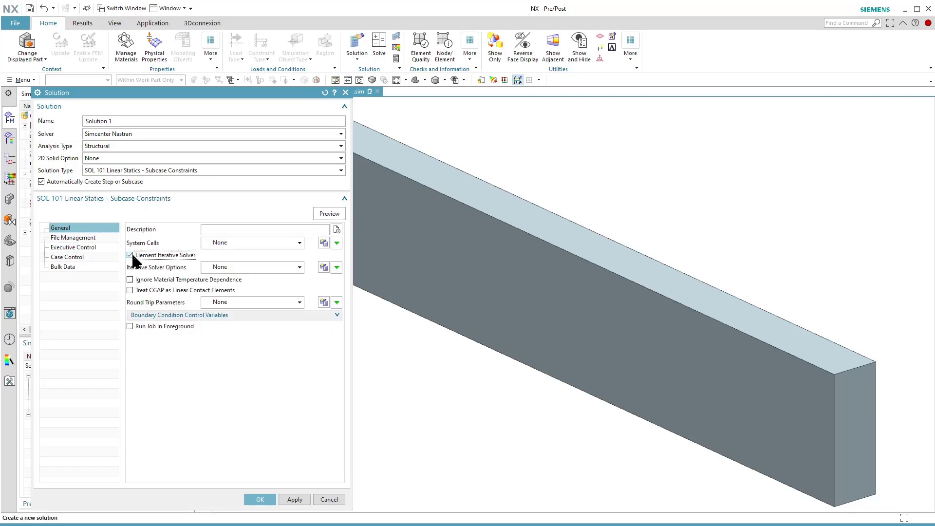
left_click(89, 247)
left_click(221, 230)
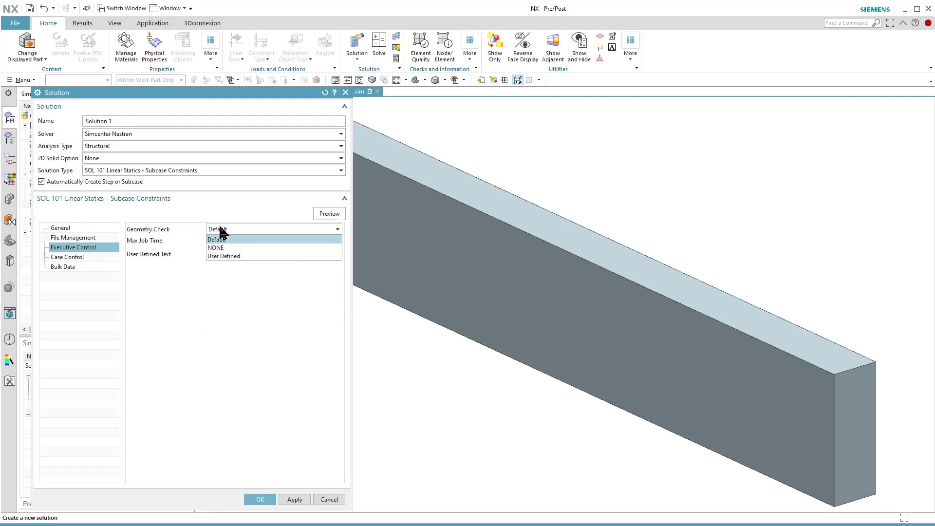
left_click(217, 248)
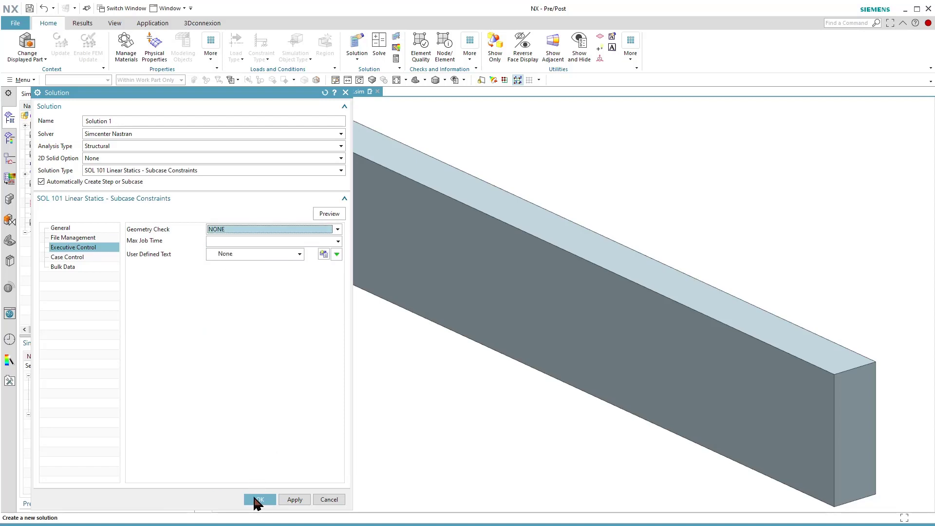
left_click(258, 500)
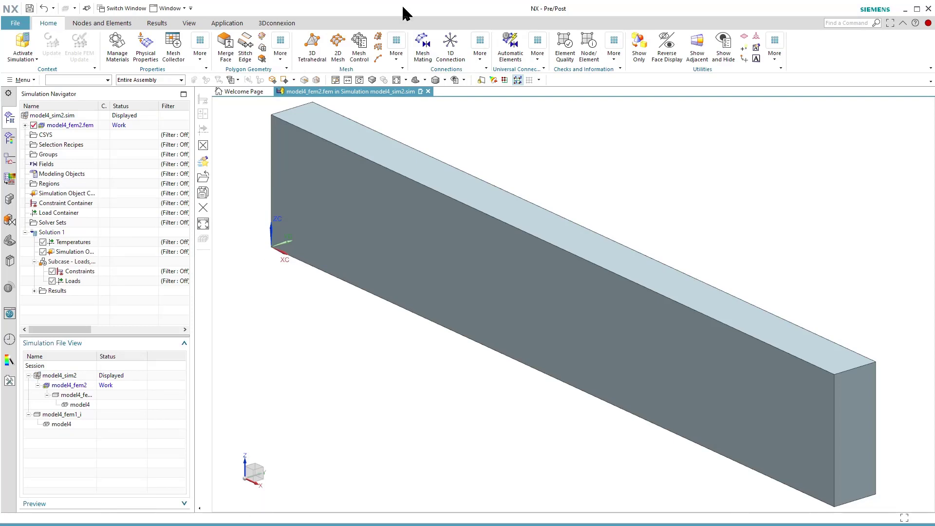
Mesh the block with CTETRA(10) 3D tetrahedral elements at an element size of 10 mm
left_click(312, 47)
left_click(514, 291)
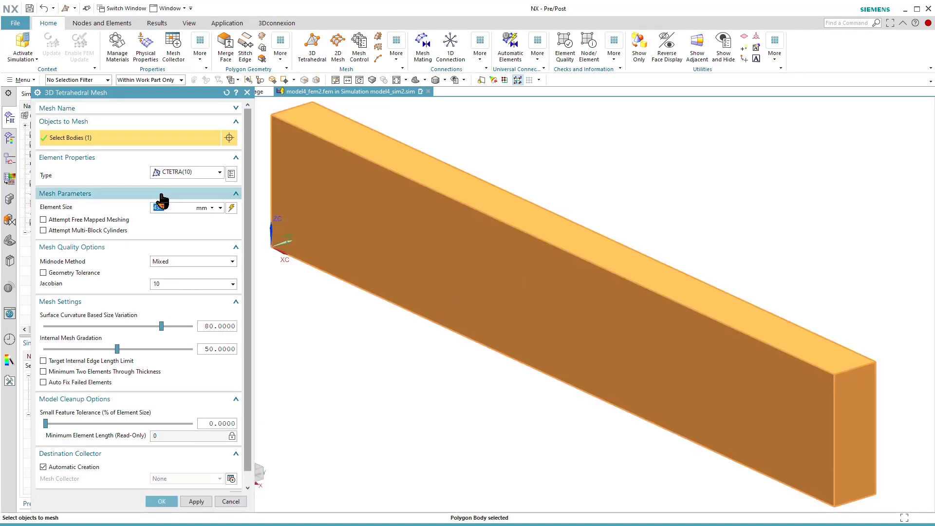
type("10")
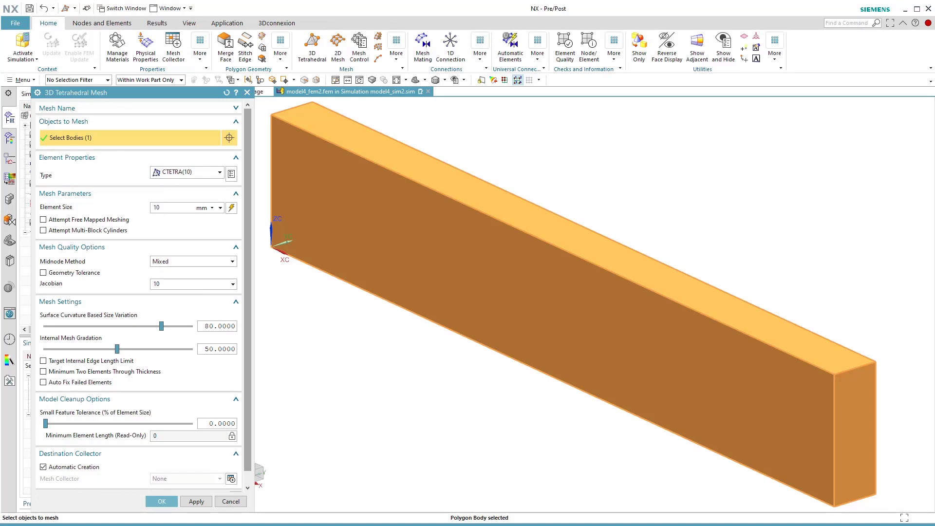
left_click(162, 501)
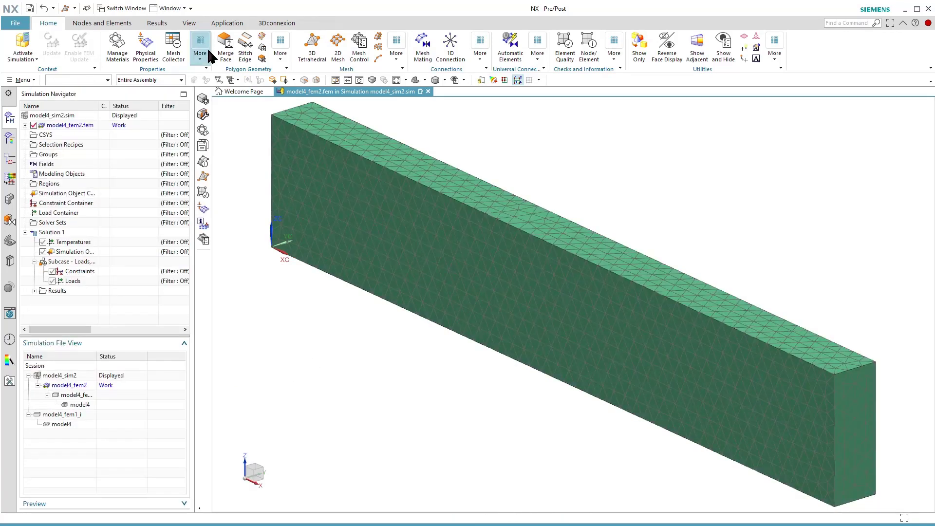
Assign the library material AISI_Steel_1005 to the meshed block
left_click(202, 56)
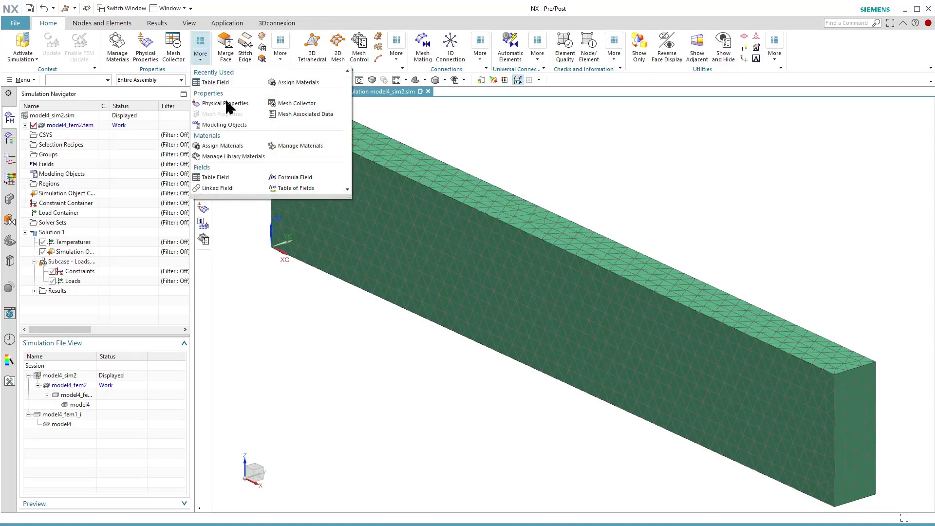
left_click(241, 145)
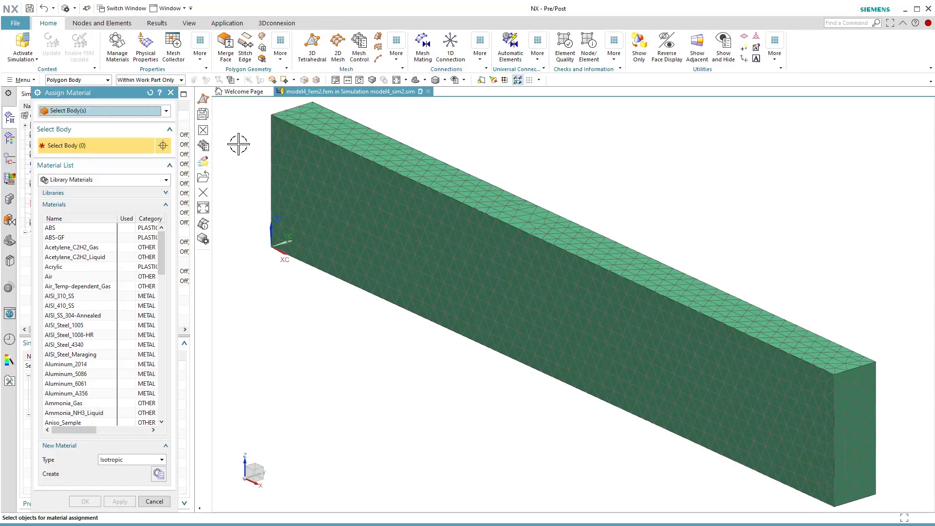
left_click(74, 326)
left_click(376, 280)
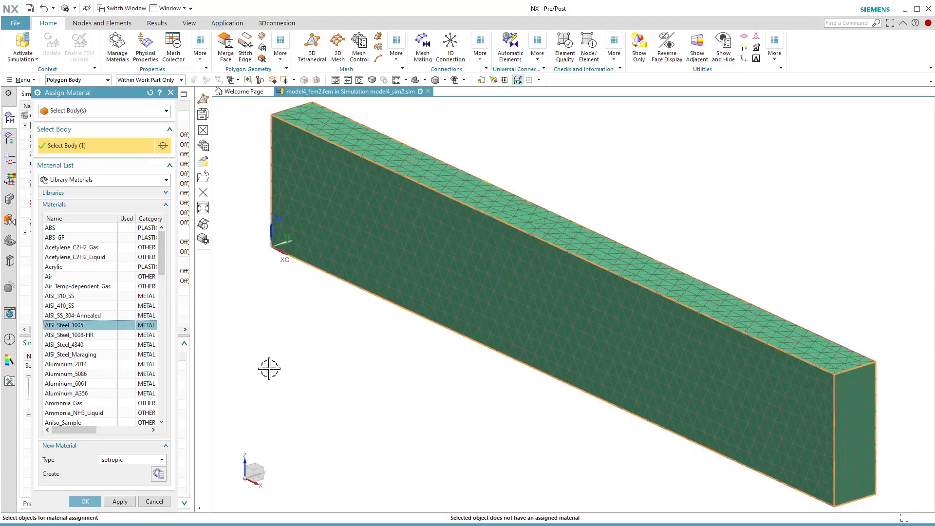
left_click(86, 502)
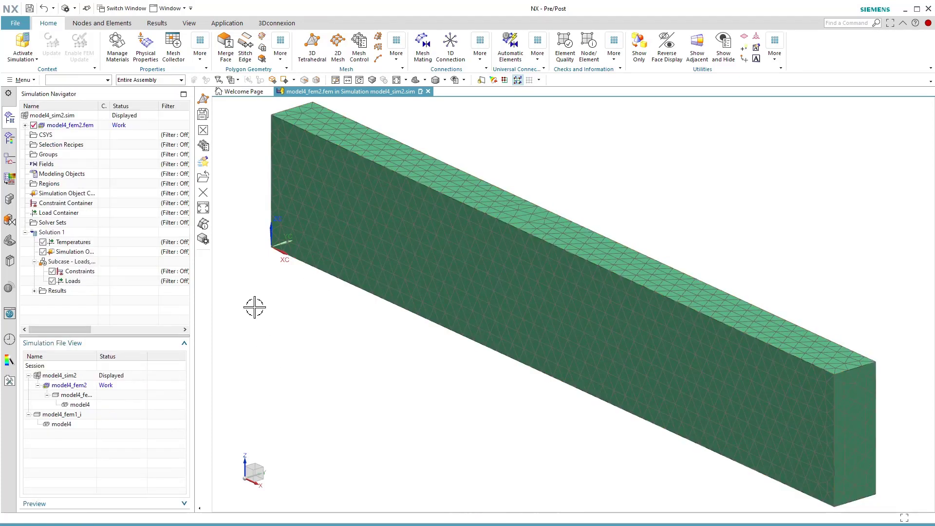
Make the model4_sim2 simulation active, hide the 3D collectors of its FEM and enlarge the simulation tree
left_click(77, 376)
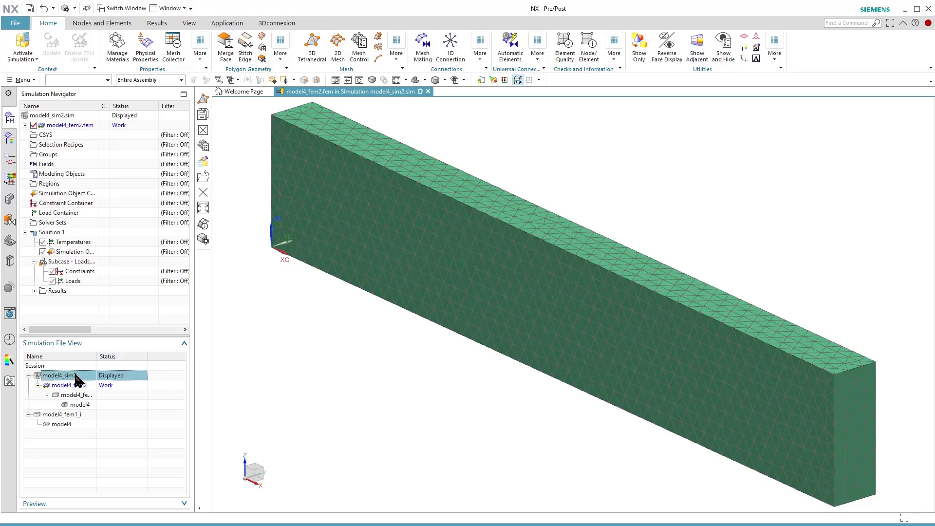
double_click(50, 378)
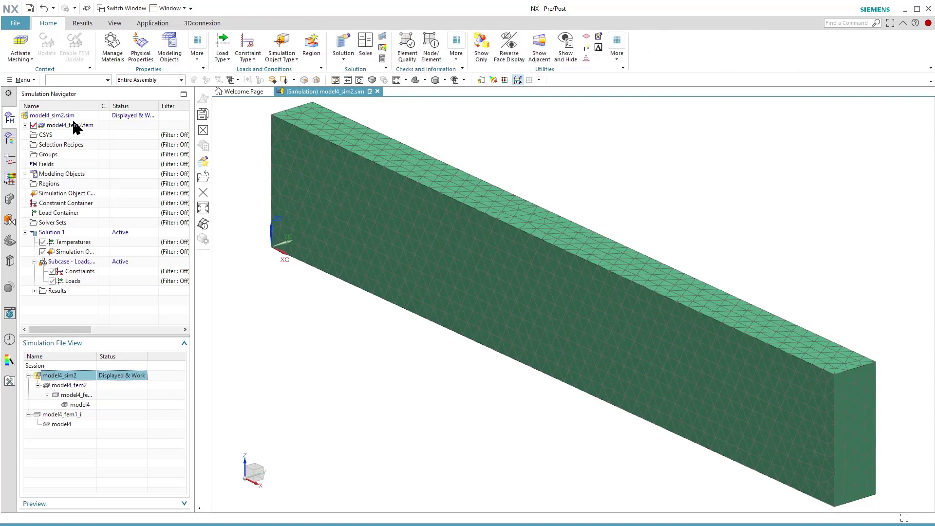
left_click(25, 125)
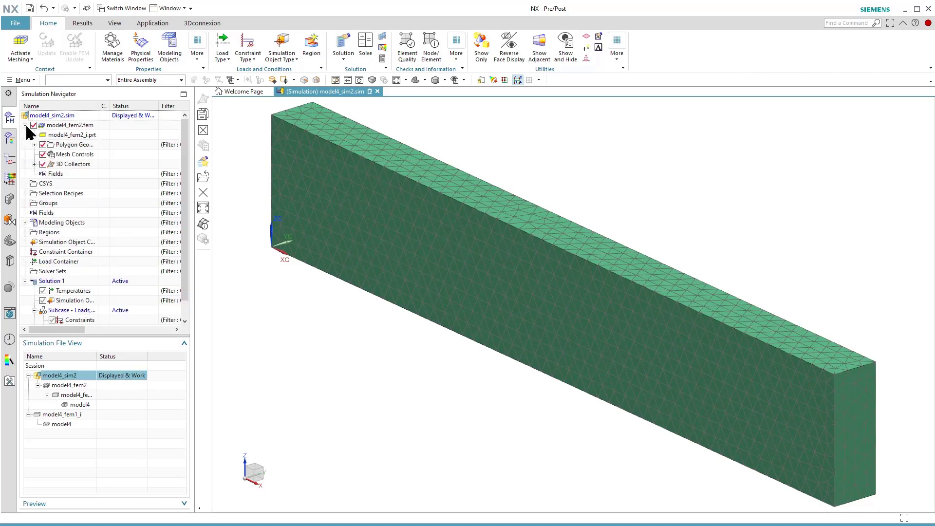
left_click(43, 164)
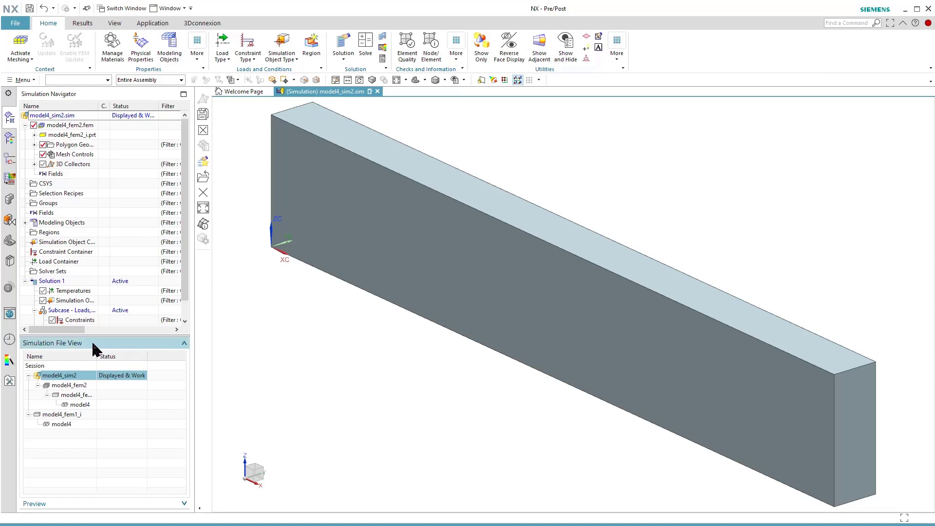
left_click_drag(104, 344, 100, 409)
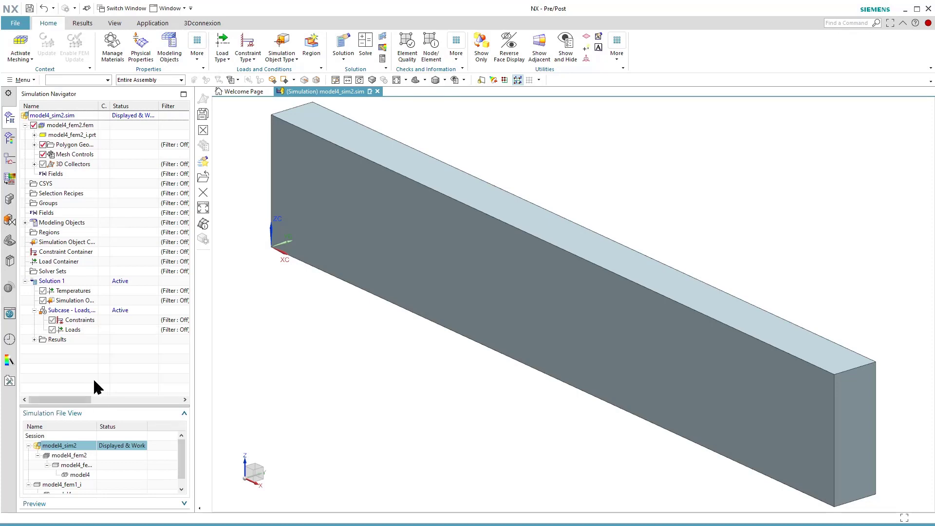
left_click(56, 282)
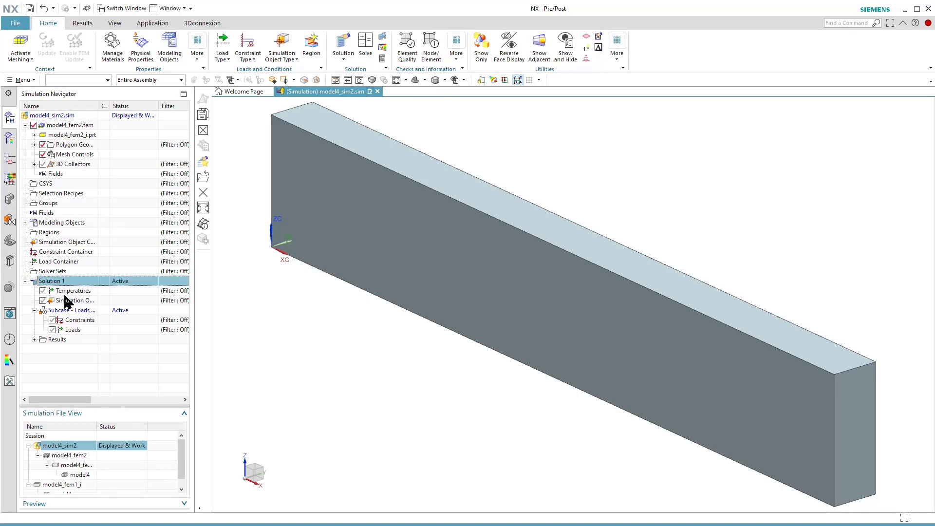
left_click(69, 313)
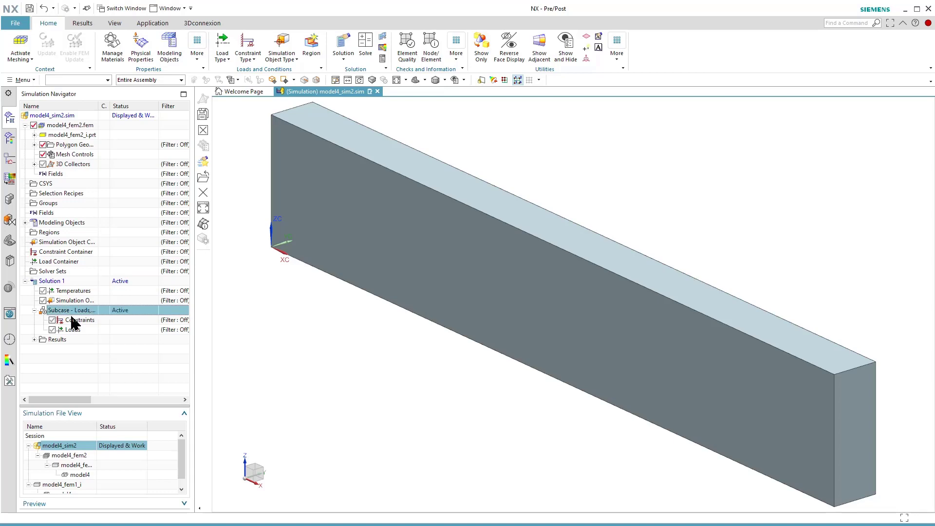
left_click(75, 321)
left_click(79, 331)
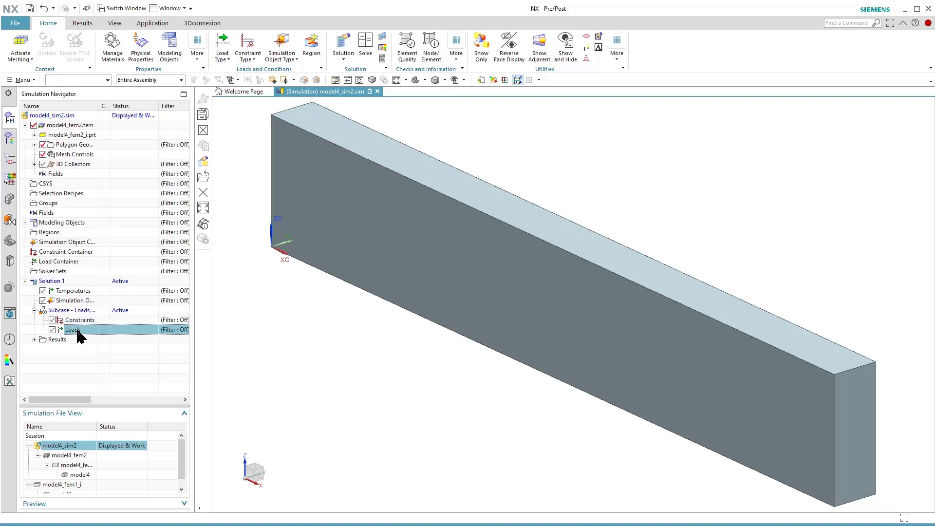
Rename the subcase under Solution 1 as lc1_Traction
left_click(73, 312)
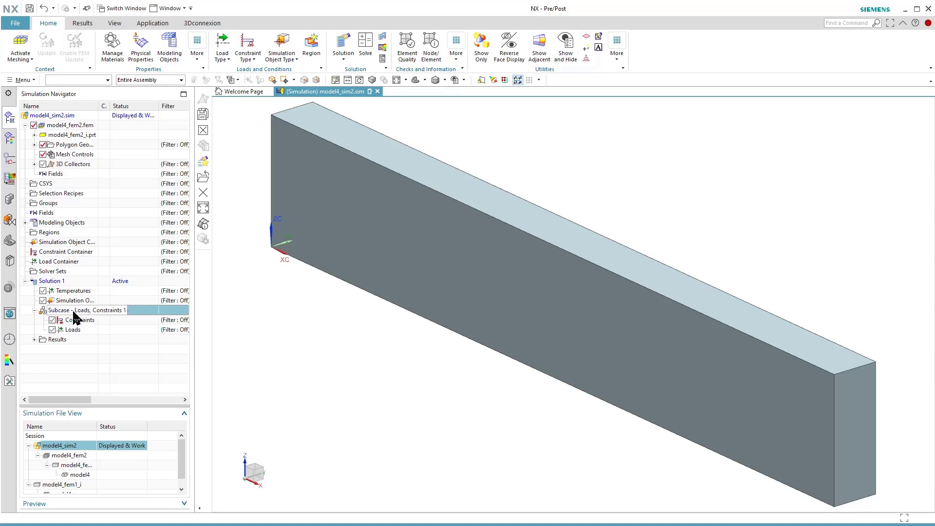
right_click(76, 317)
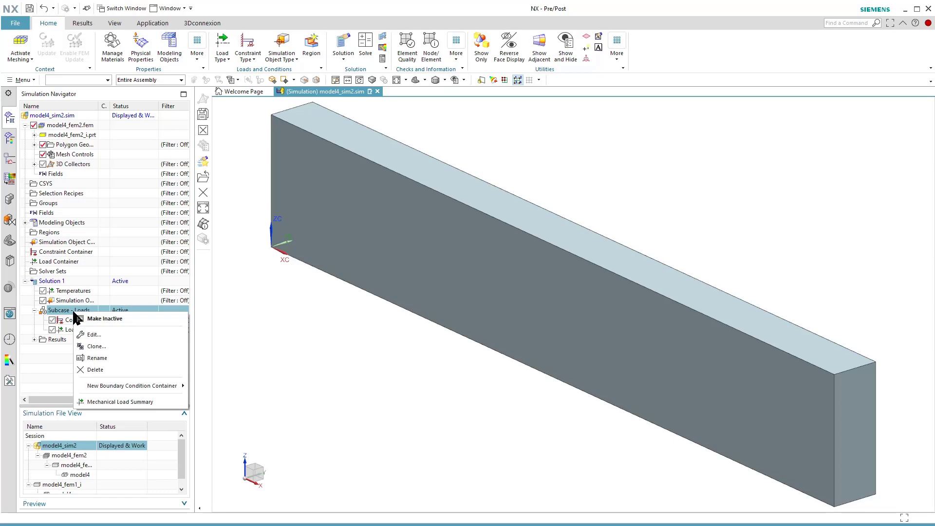
left_click(111, 359)
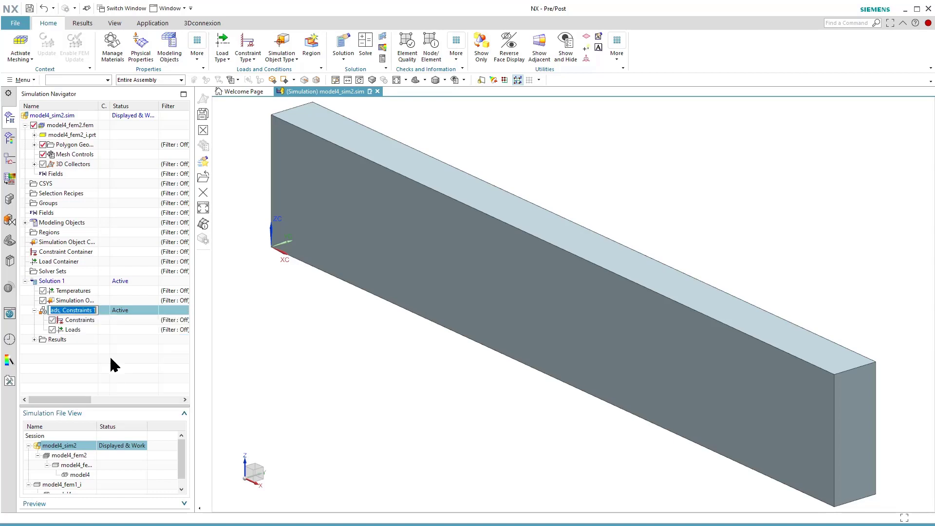
type("lc1_Traction")
key("Return")
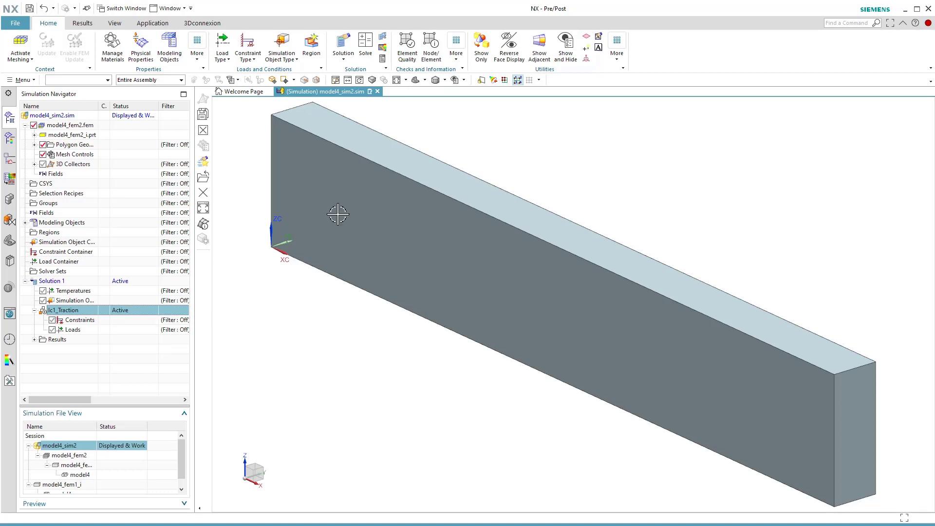
Apply a 10000 N force along the +XC direction to the beam's end face farthest from the origin
left_click(224, 52)
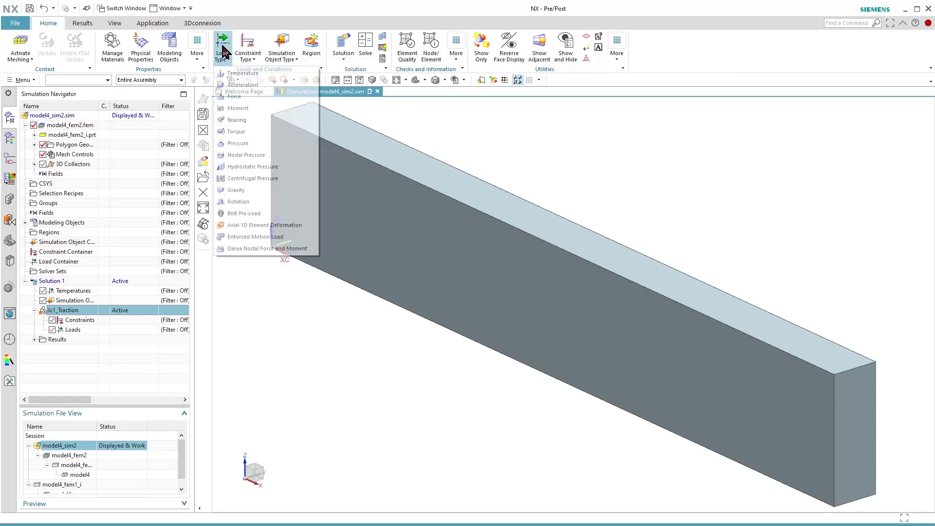
left_click(236, 96)
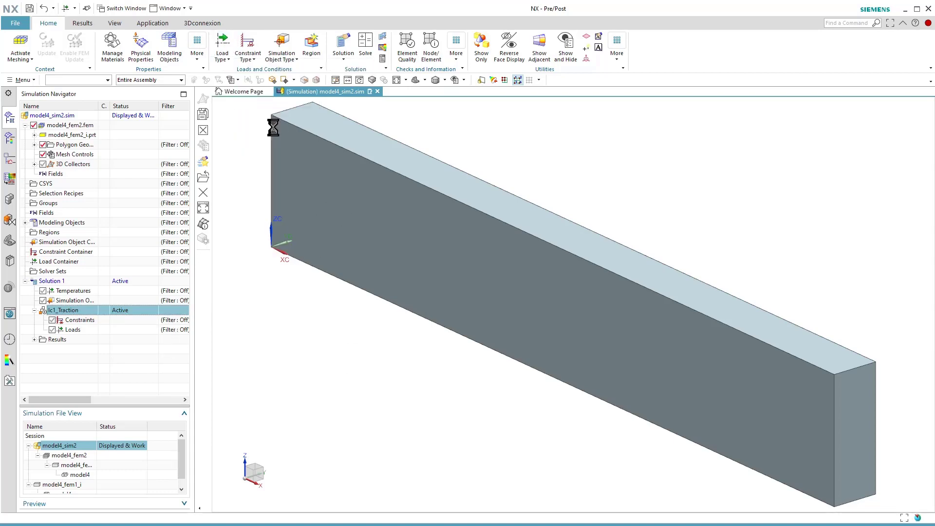
left_click(861, 425)
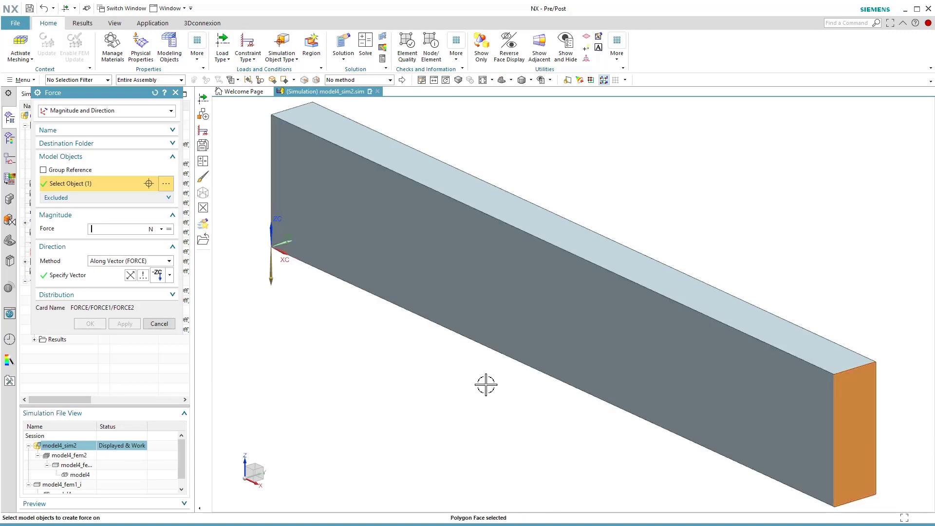
left_click(170, 275)
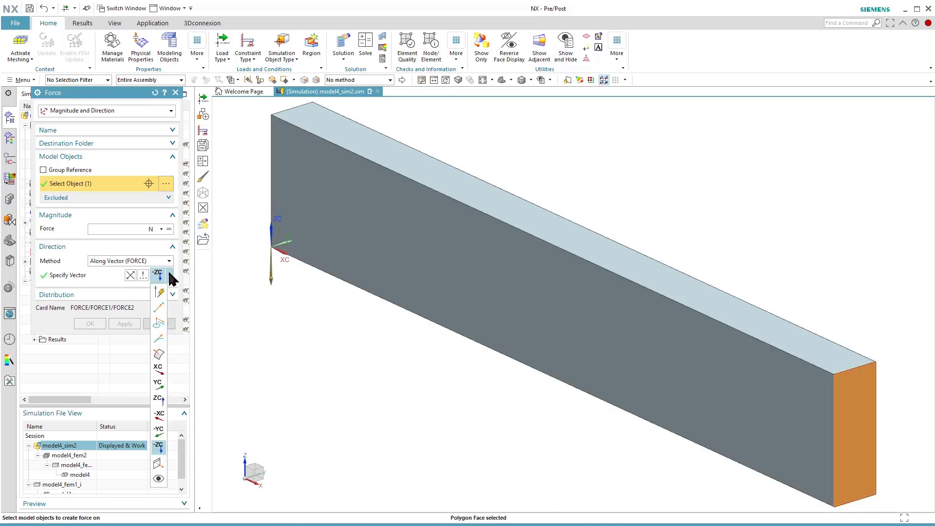
left_click(158, 369)
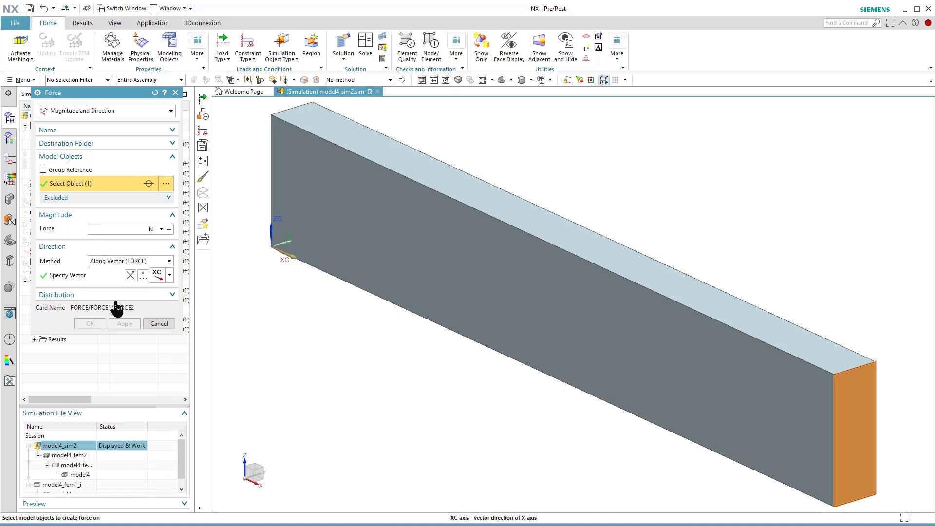
left_click(98, 226)
type("10000")
left_click(90, 324)
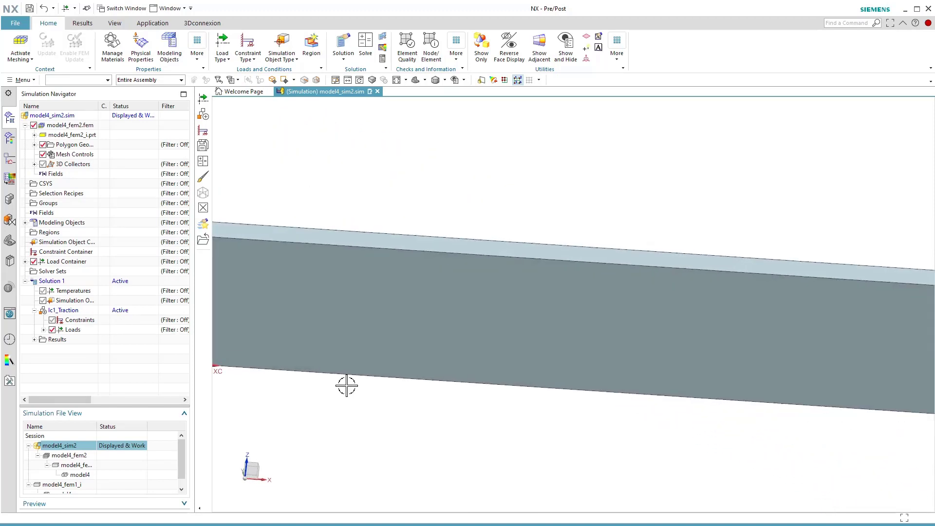
Apply a Fixed Constraint to the beam's end face at the coordinate origin
left_click(249, 58)
left_click(255, 95)
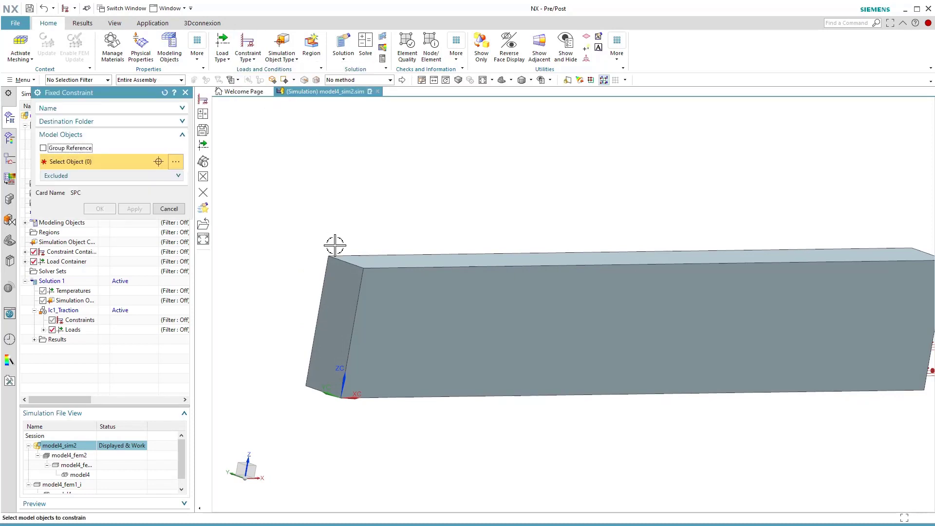
left_click(337, 290)
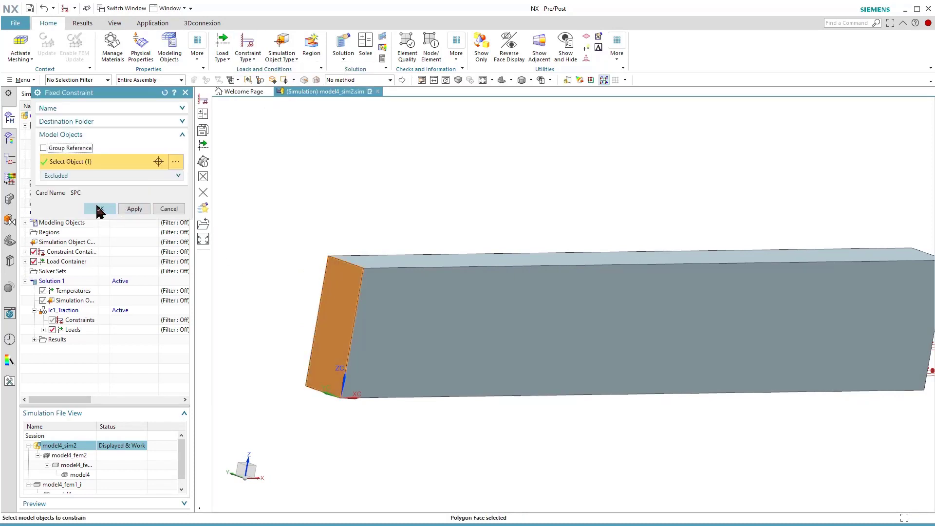
left_click(100, 209)
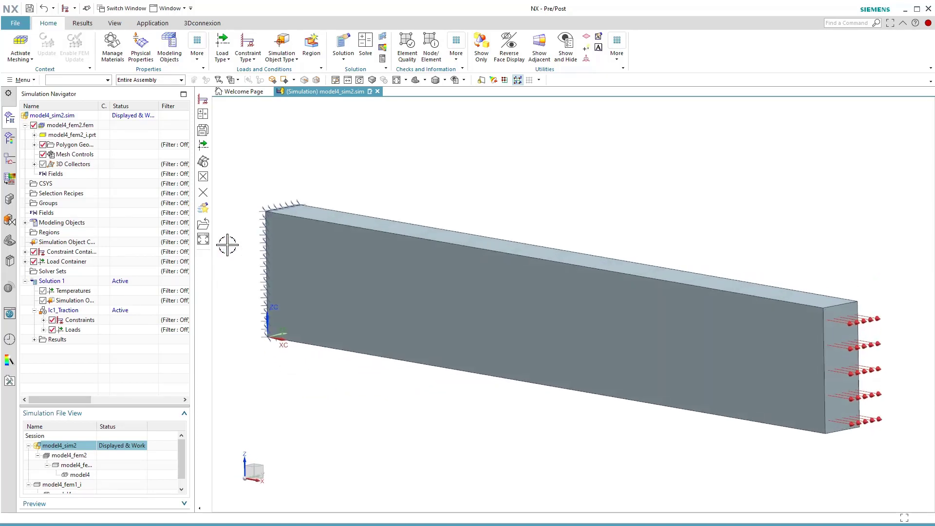
Create a new Subcase - Loads, Constraints step named lc2_Flexion under Solution 1
left_click(78, 281)
right_click(80, 286)
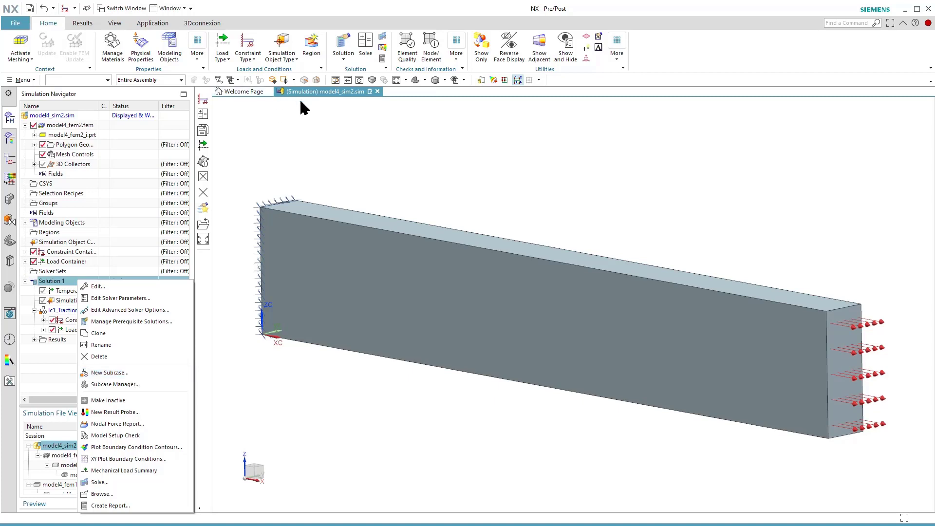
left_click(343, 59)
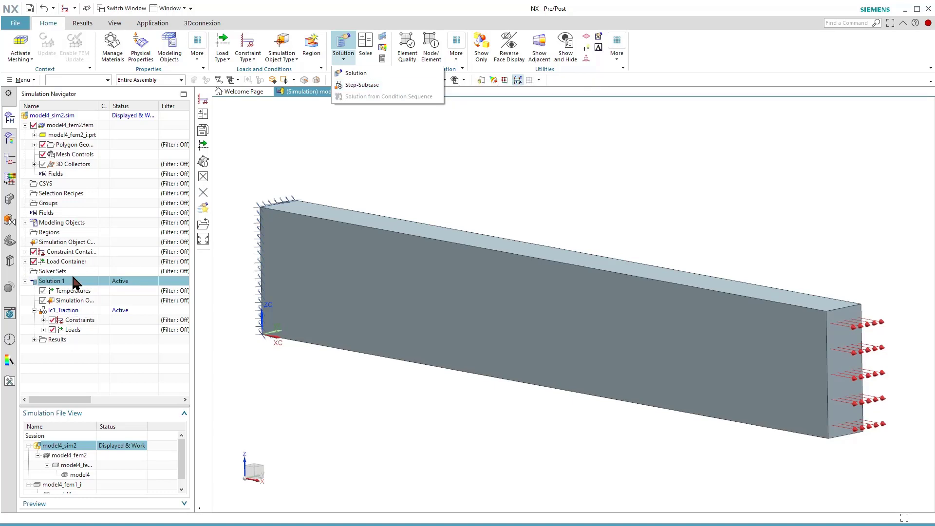
right_click(74, 286)
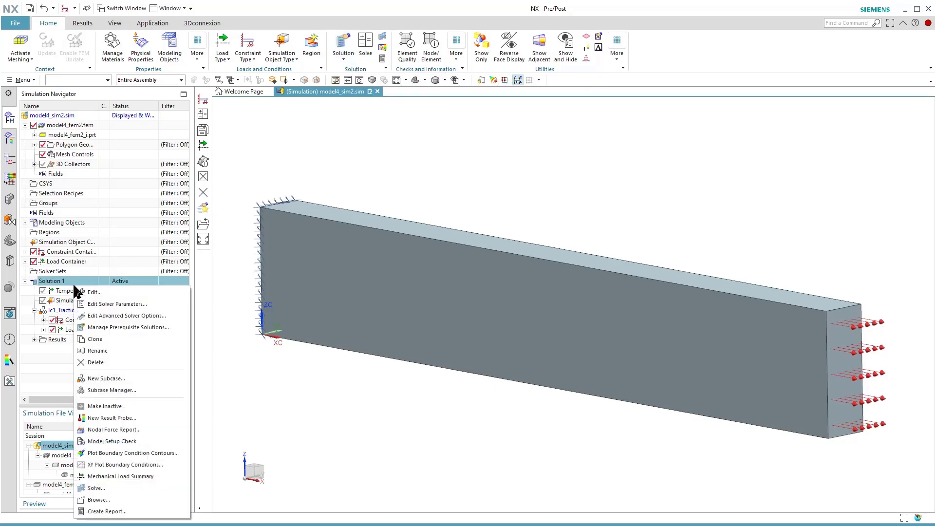
left_click(115, 380)
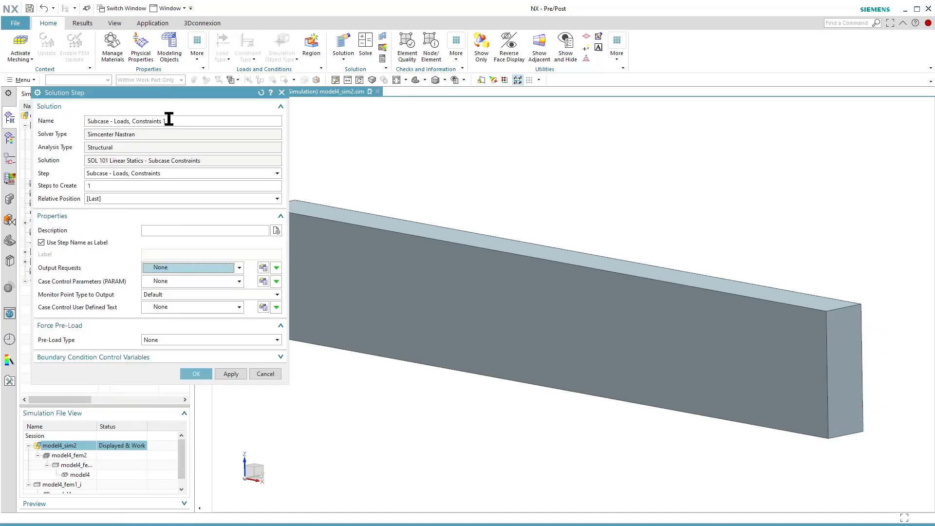
left_click_drag(167, 120, 77, 109)
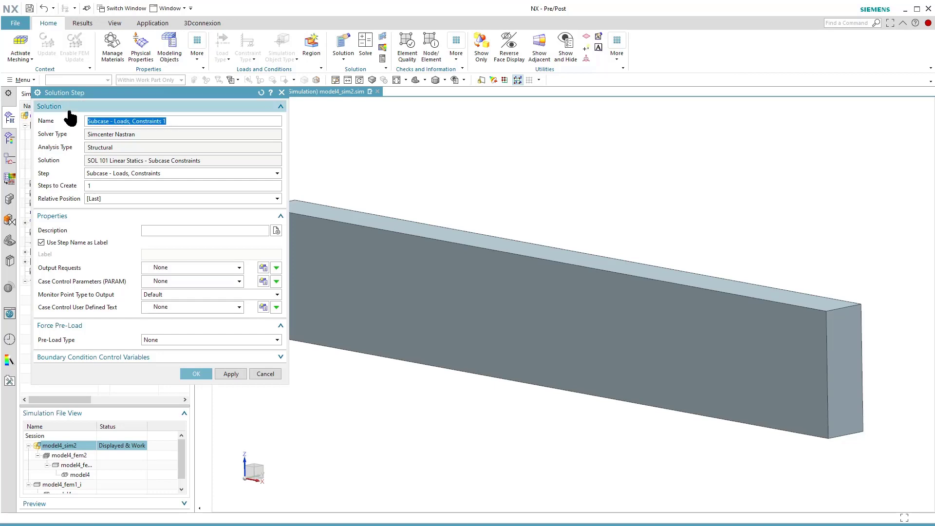
type("lc2_Flexion")
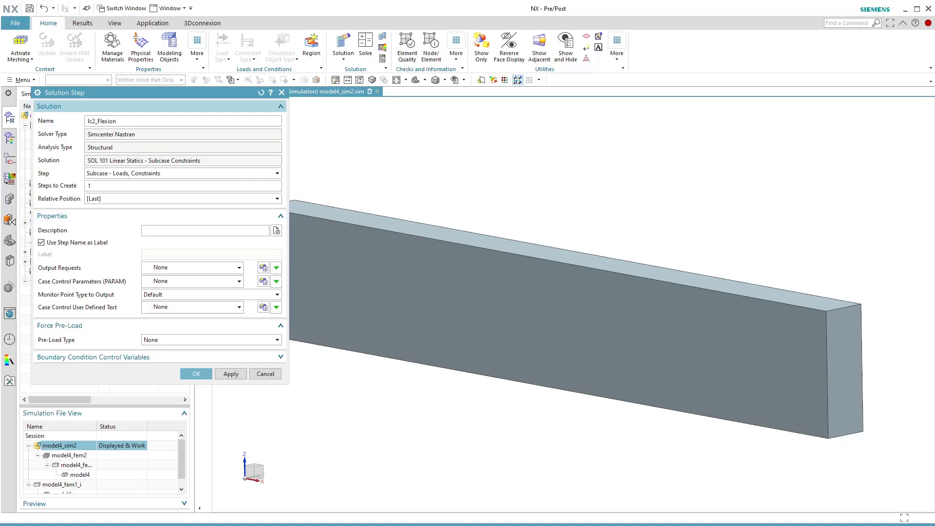
left_click(195, 373)
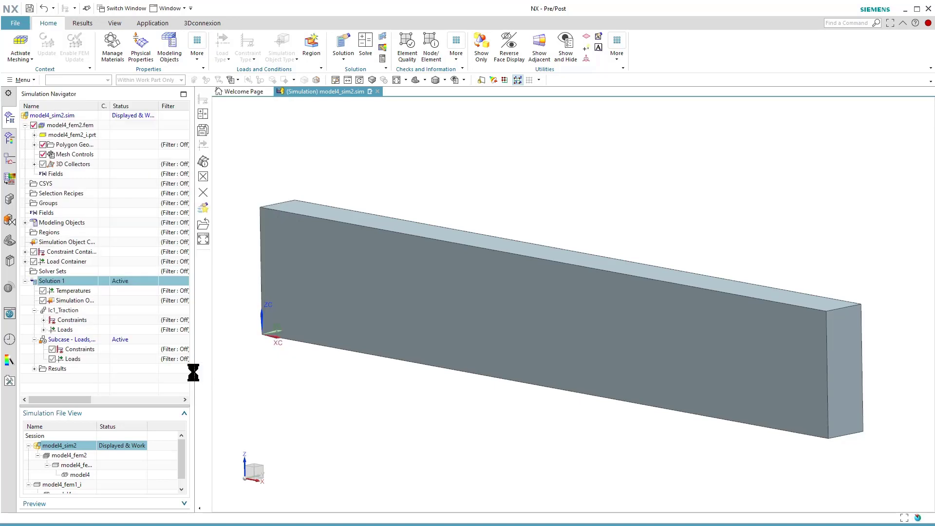
Activate the lc1_Traction subcase to view its load and constraint, and make lc2_Flexion active again
left_click(78, 341)
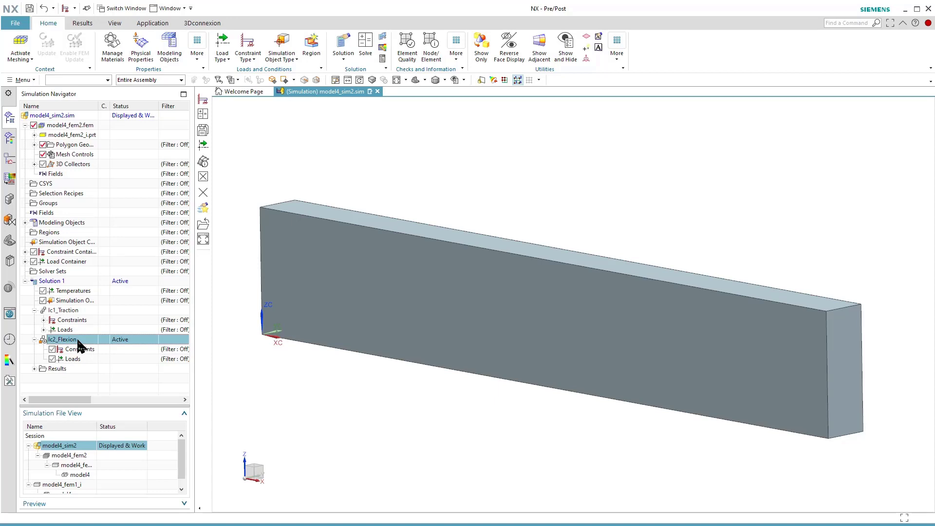
left_click(117, 280)
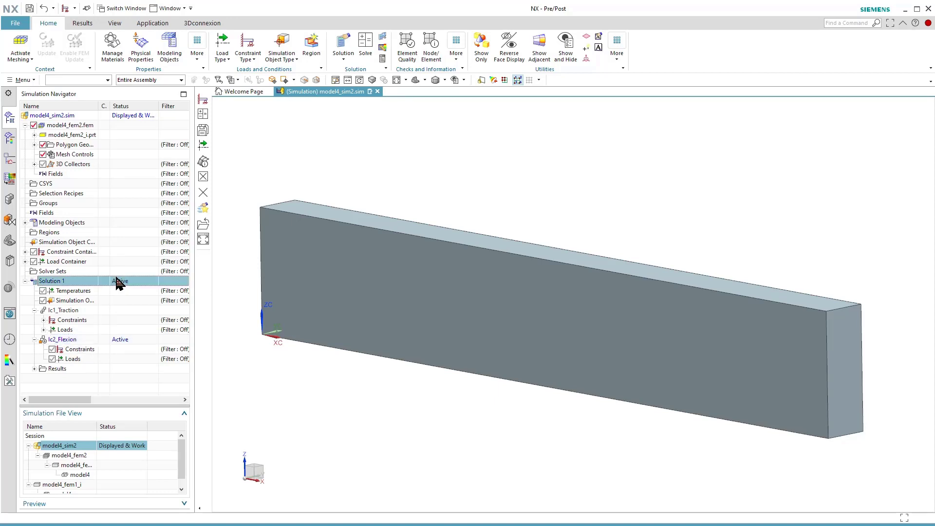
left_click(85, 340)
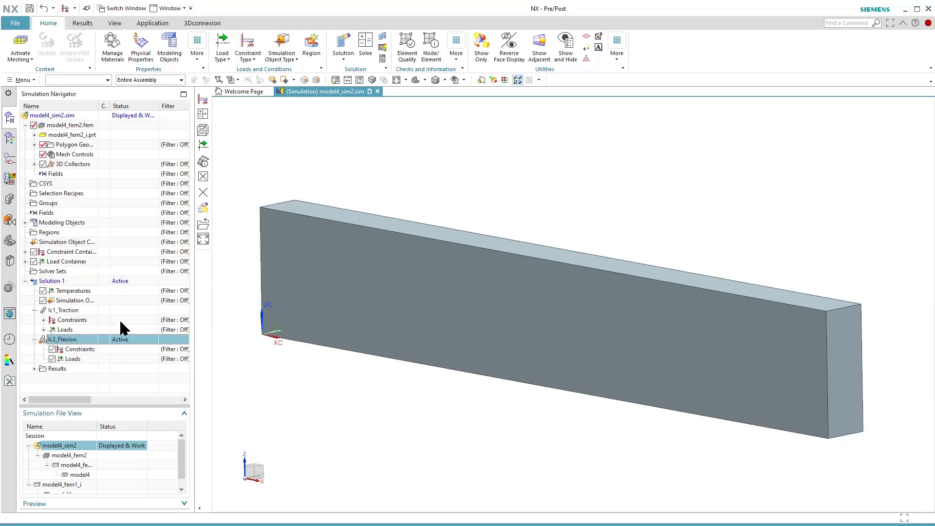
double_click(80, 312)
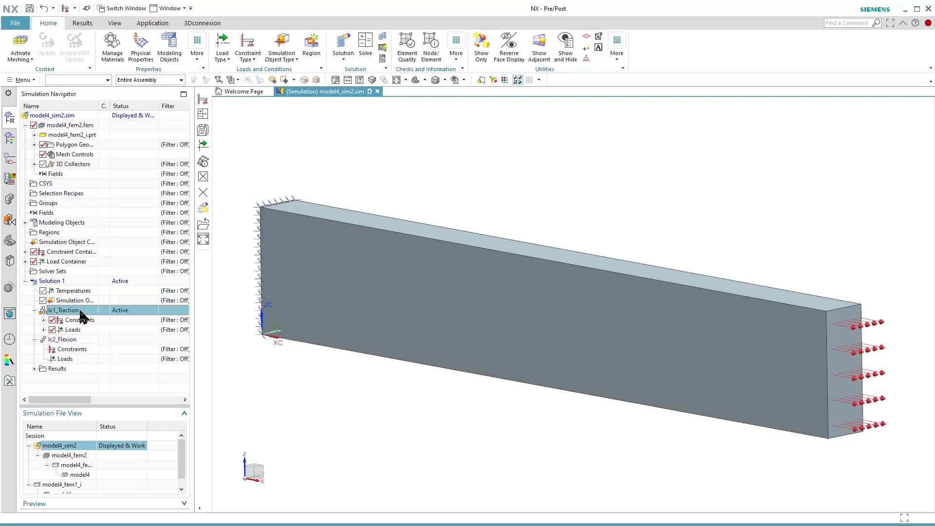
double_click(78, 340)
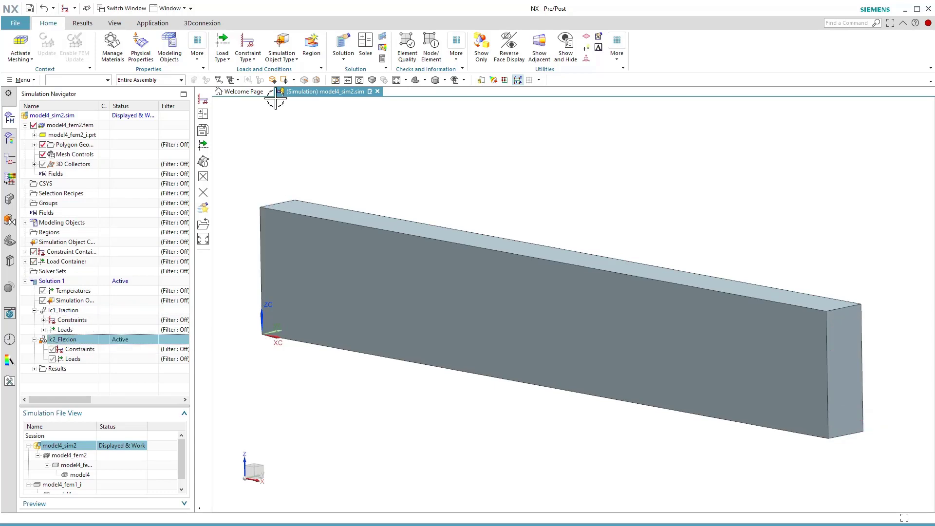
Apply a 10000 N force in the -ZC direction to the beam's far end face in the lc2_Flexion subcase
left_click(224, 48)
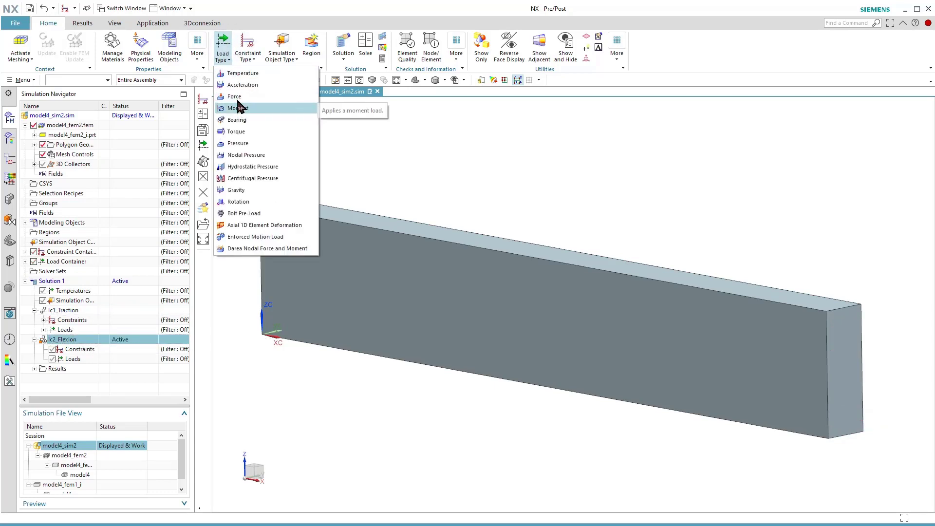
left_click(234, 97)
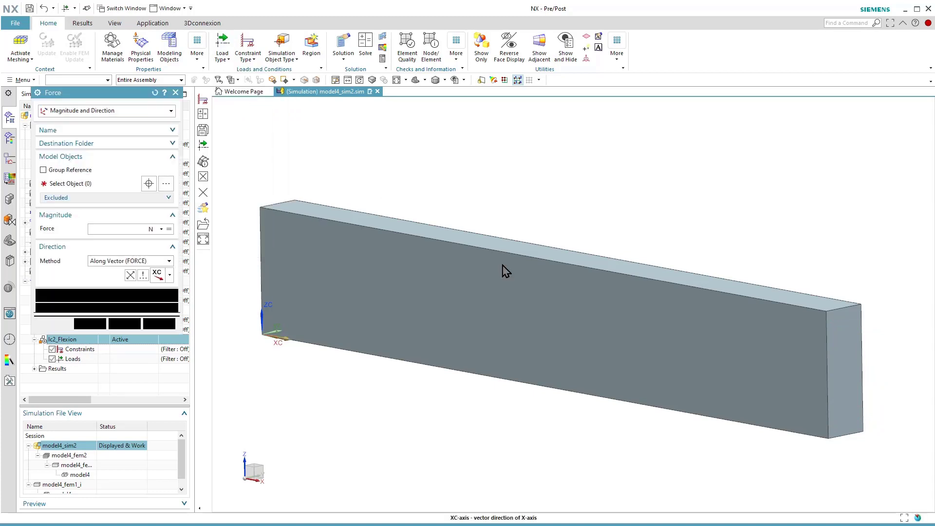
left_click(848, 368)
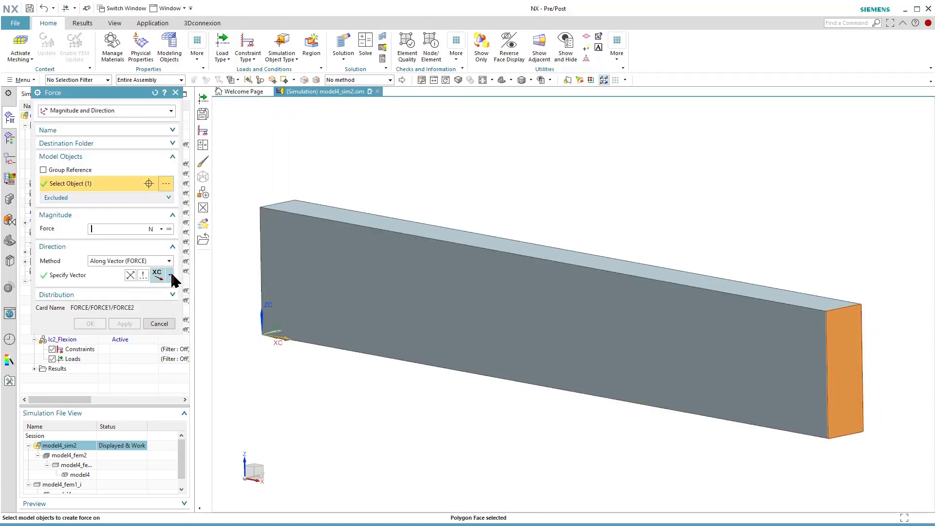
left_click(170, 275)
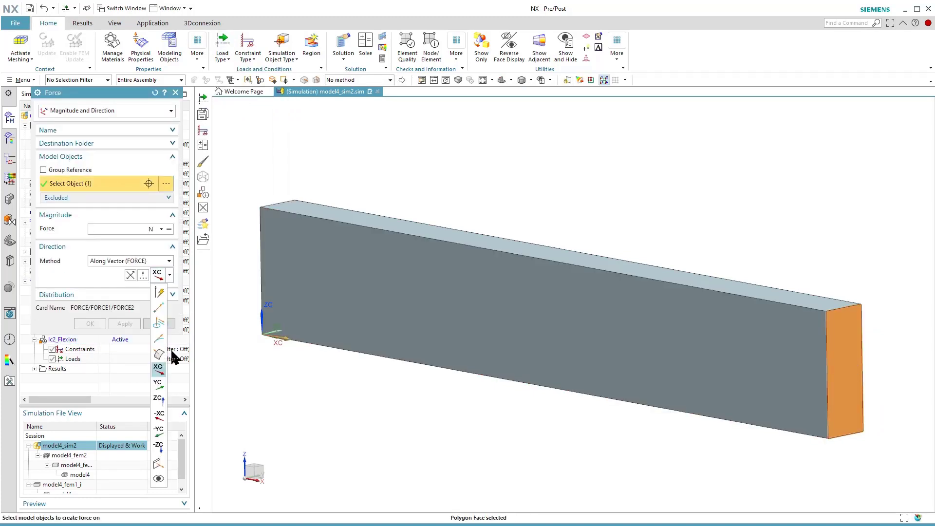
left_click(159, 447)
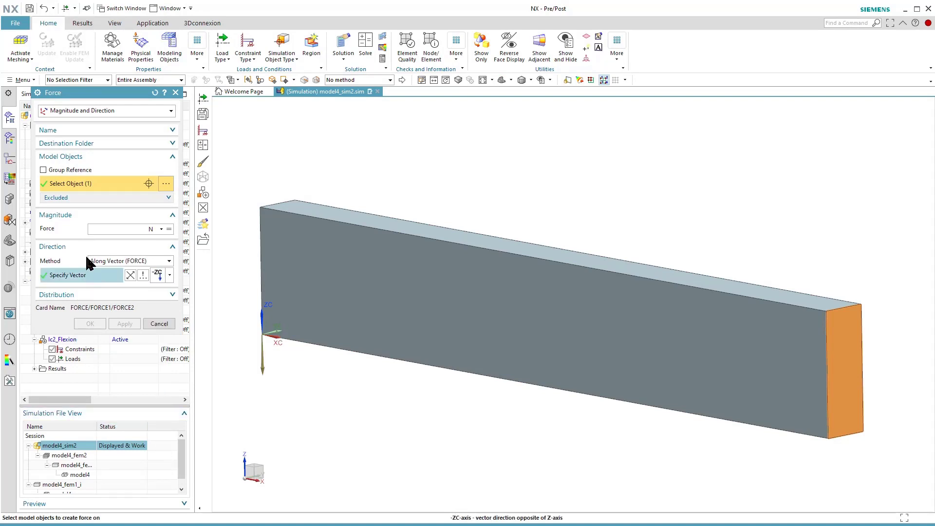
left_click(98, 226)
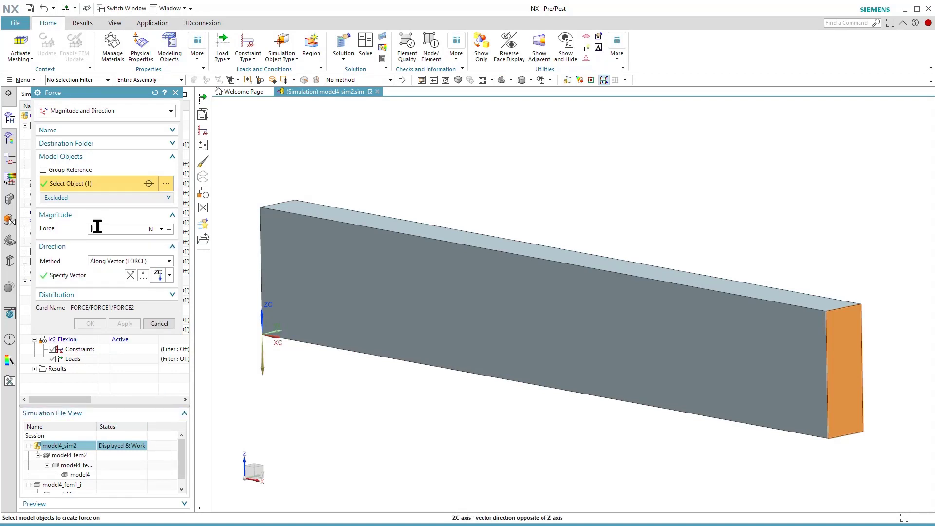
type("10000")
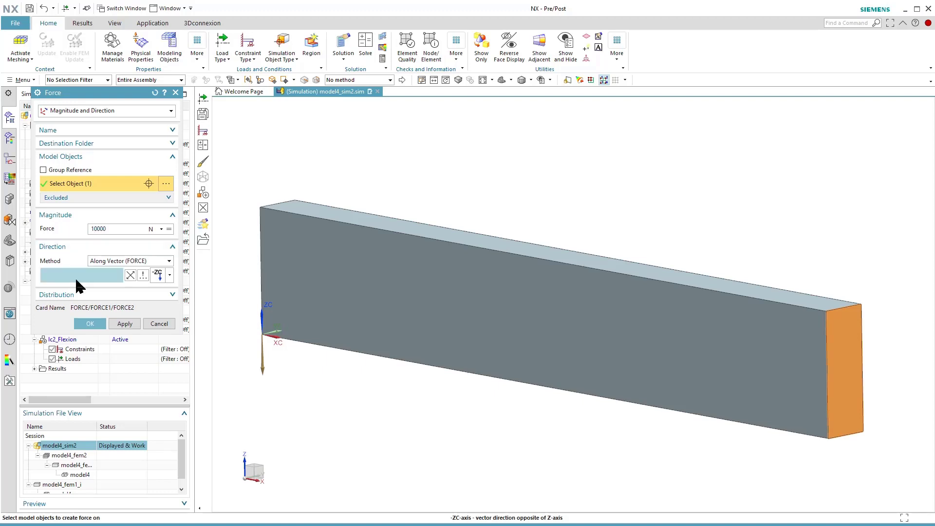
left_click(90, 324)
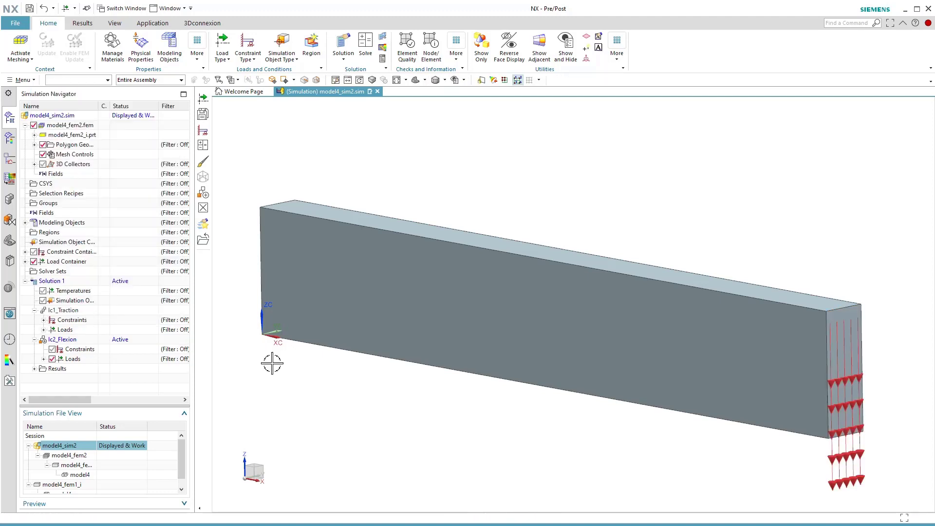
Start an SPC User Defined Constraint on the beam's end face at the origin with all degrees of freedom fixed
scroll(298, 372, "up", 3)
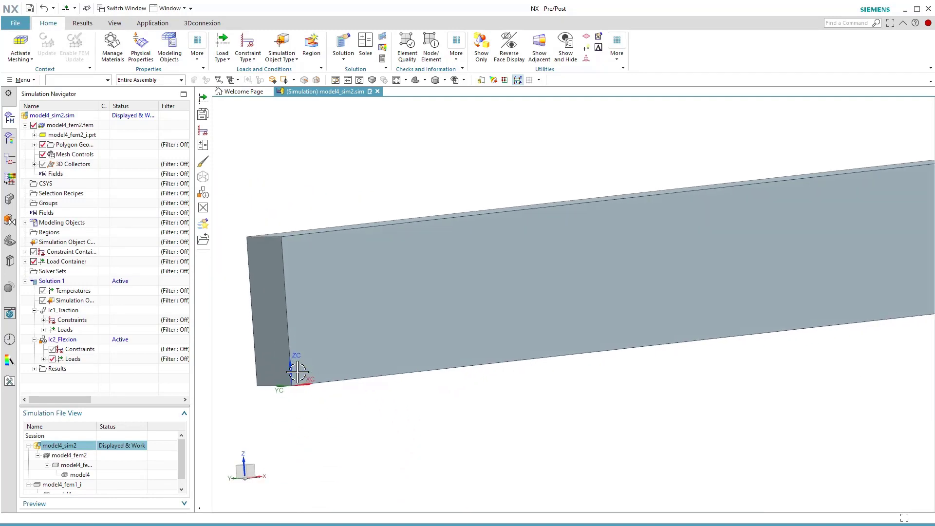
left_click(250, 56)
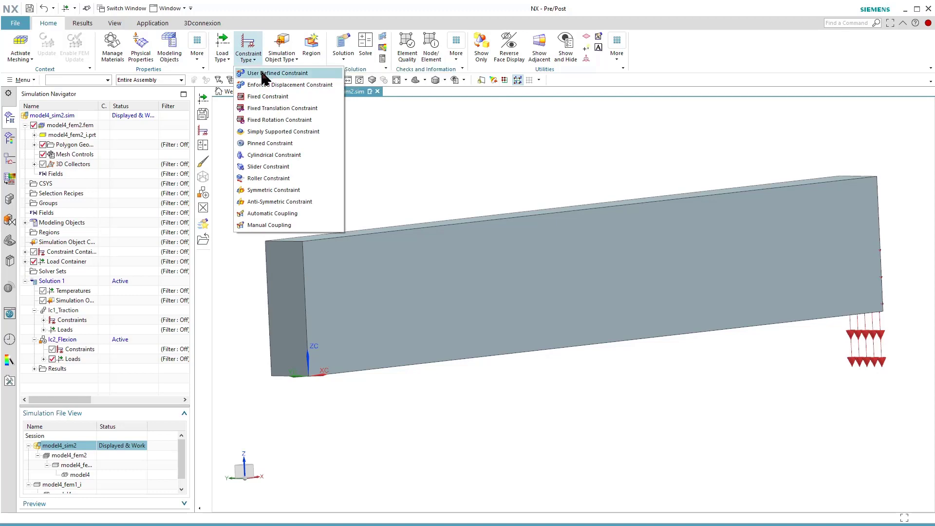
left_click(262, 73)
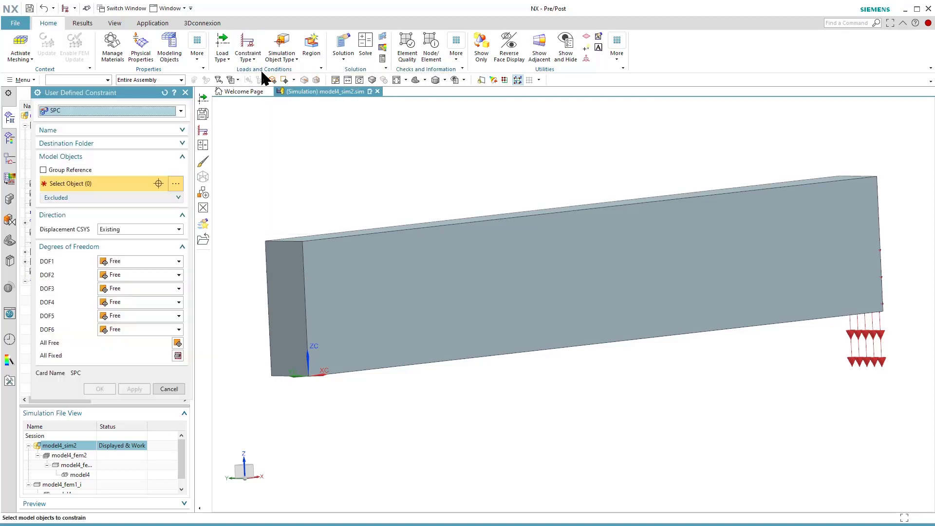
left_click(271, 297)
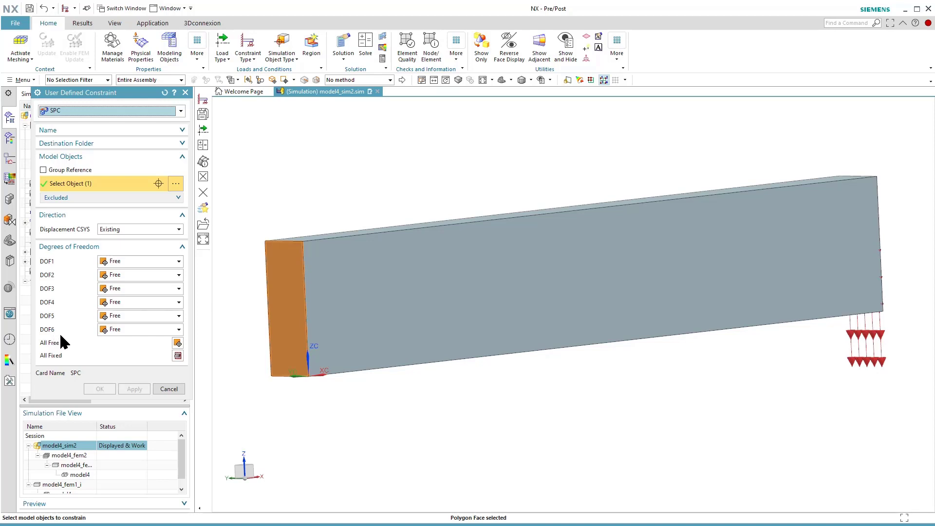
left_click(176, 356)
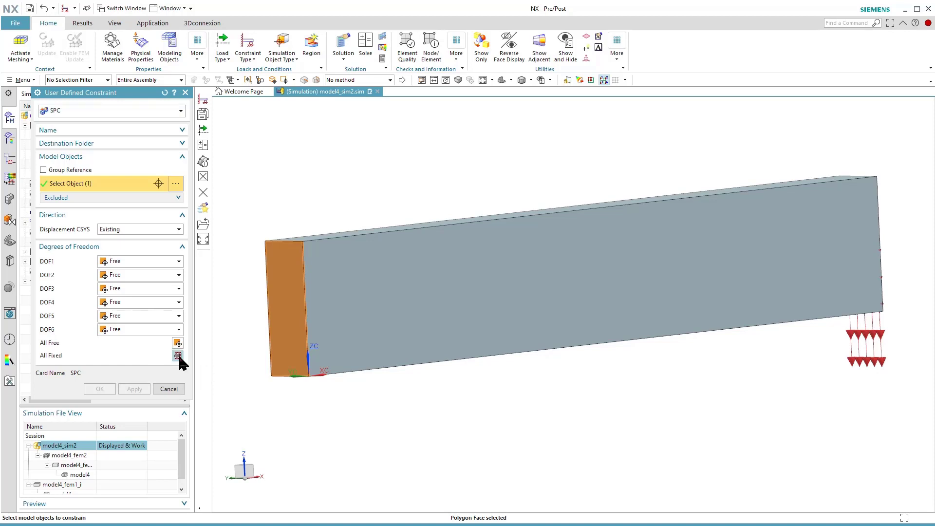
Set DOF4, DOF5 and DOF6 to Free, keep DOF2 Fixed, and create the constraint in lc2_Flexion
left_click(179, 302)
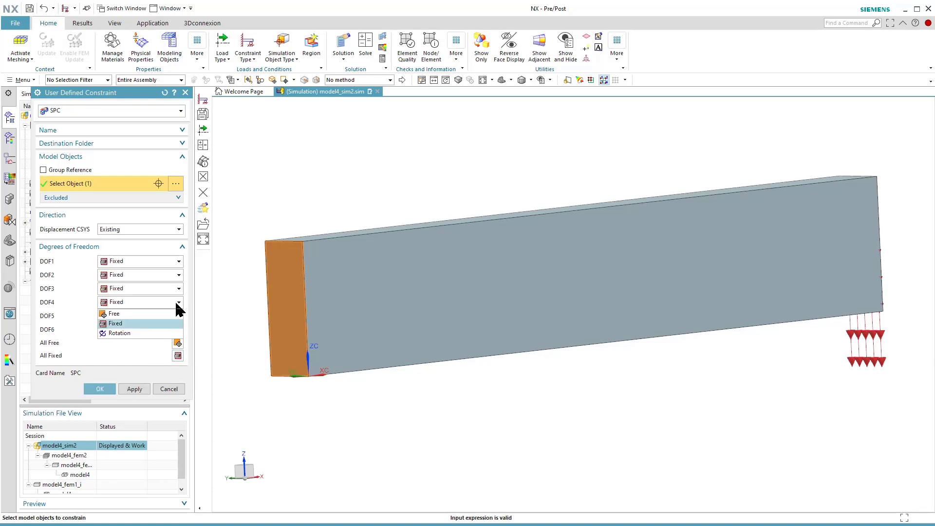
left_click(157, 314)
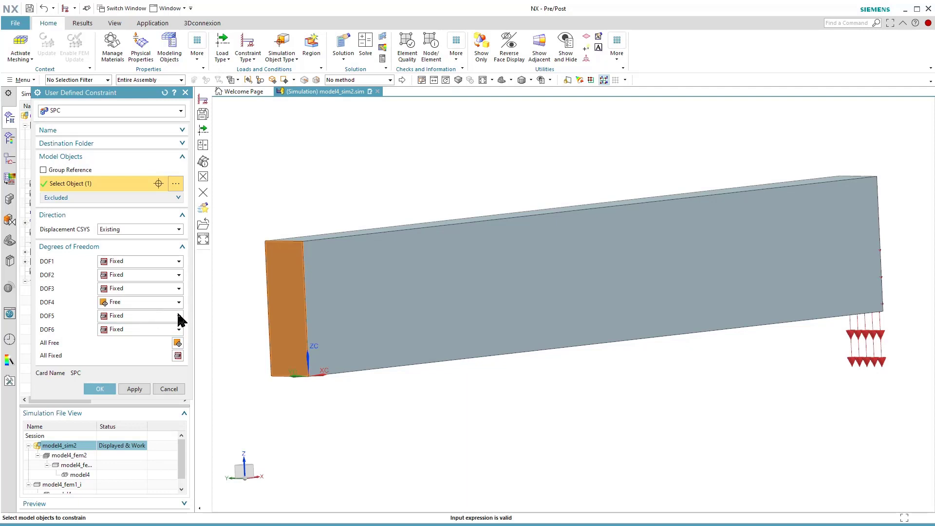
left_click(179, 316)
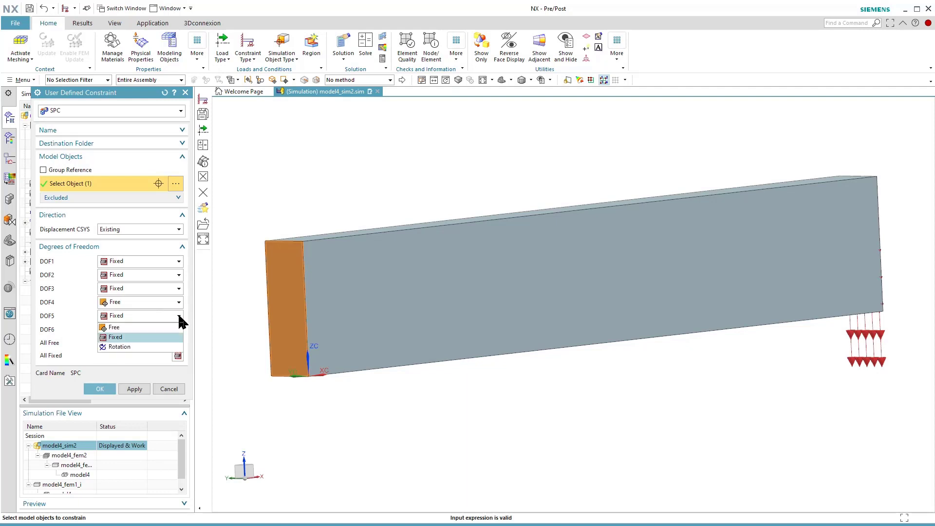
left_click(157, 327)
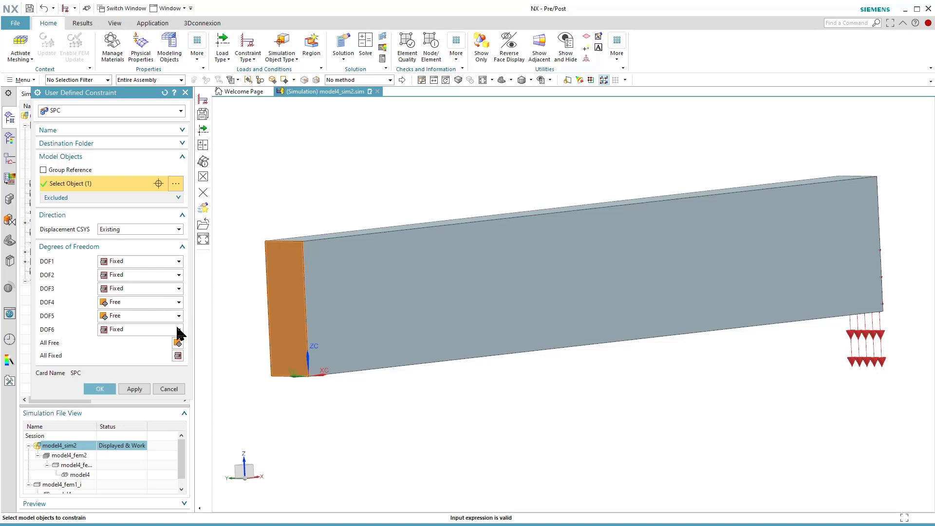
left_click(178, 330)
left_click(147, 340)
left_click(178, 331)
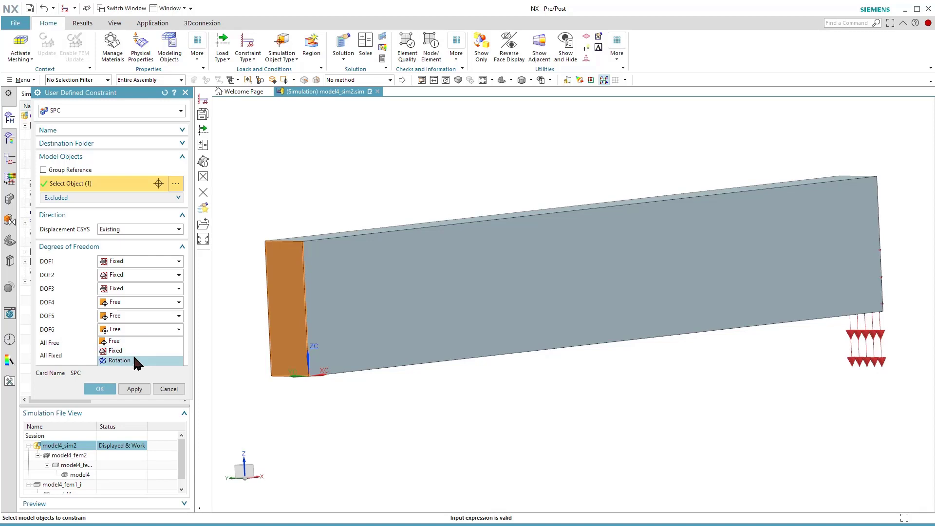
left_click(80, 319)
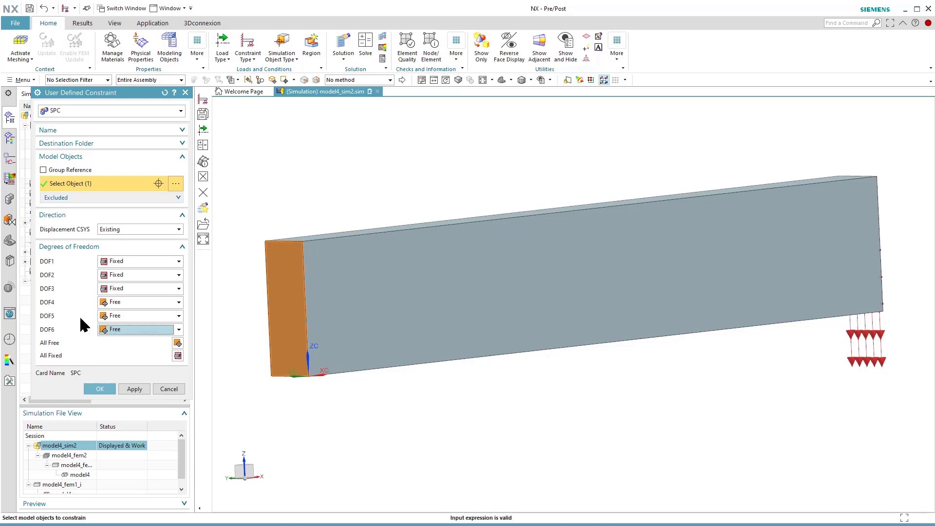
left_click(136, 275)
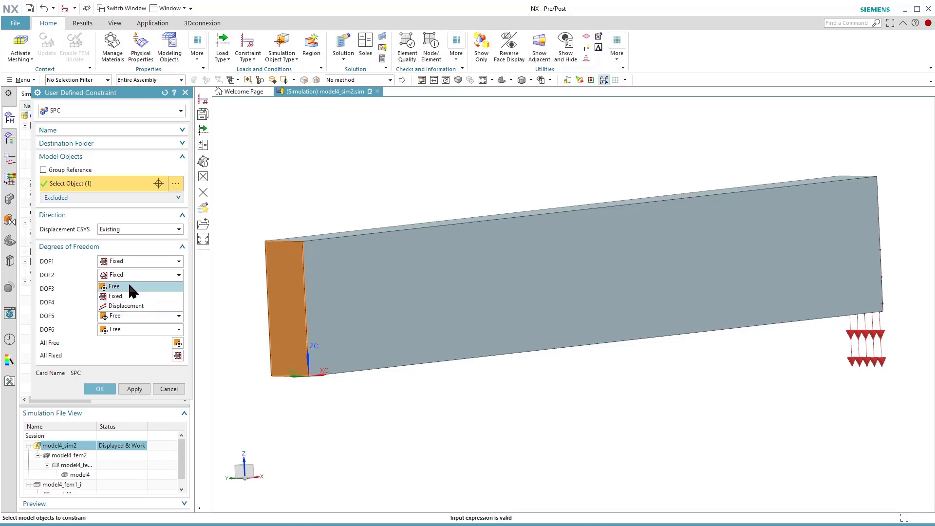
left_click(128, 295)
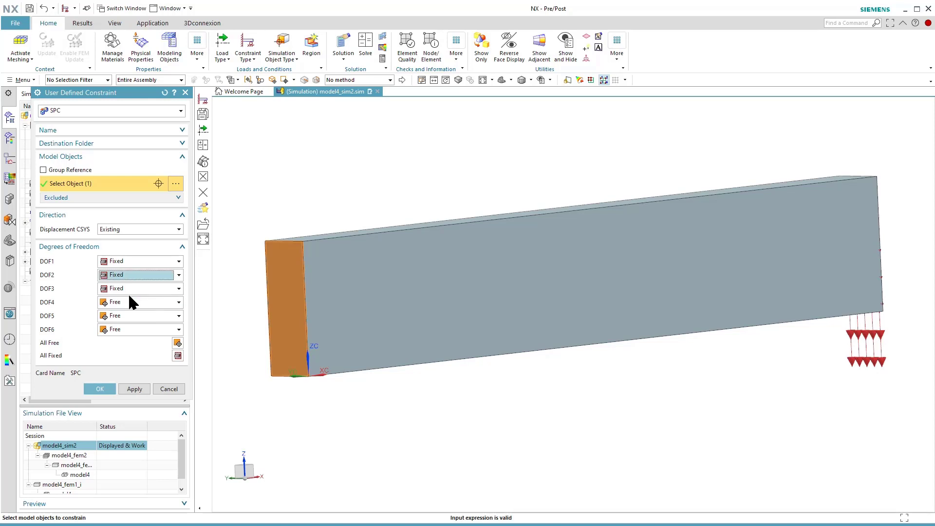
left_click(100, 389)
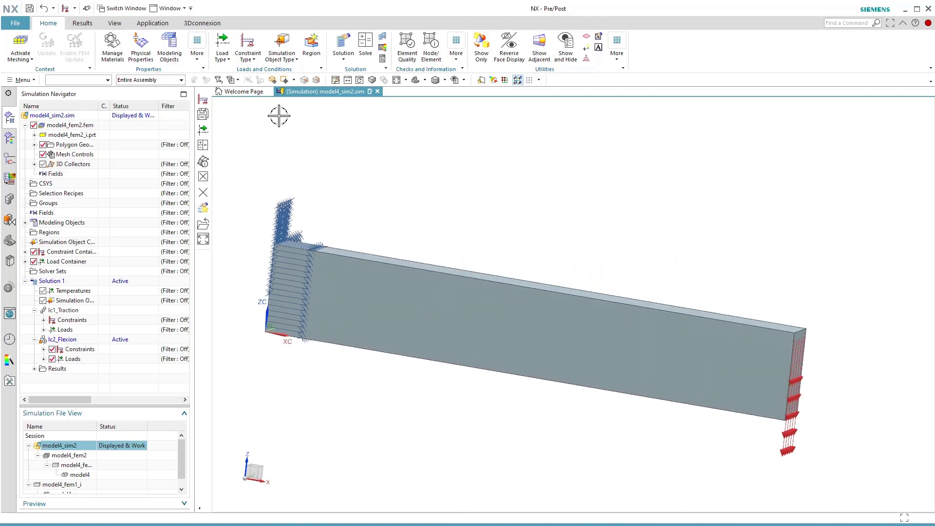
Solve Solution 1 with the model setup check on, skip the message review and close the solver report windows
left_click(366, 44)
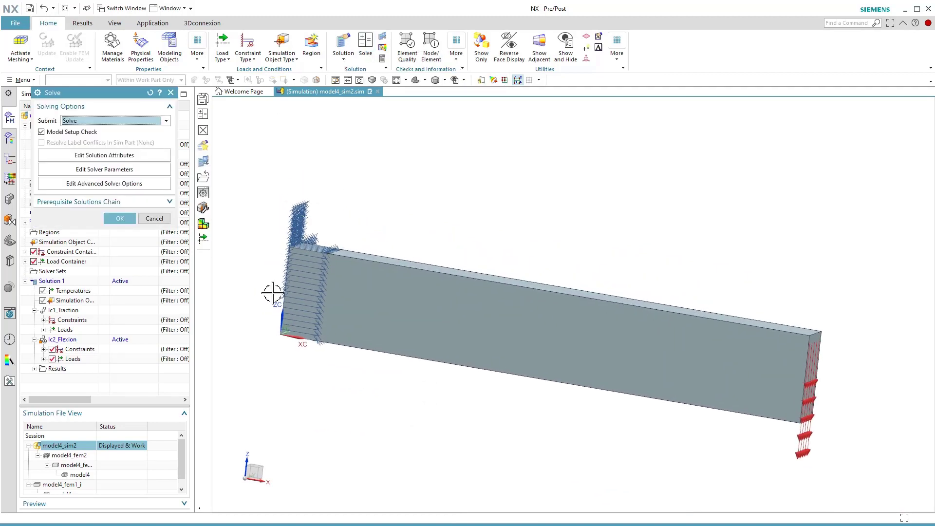
left_click(122, 220)
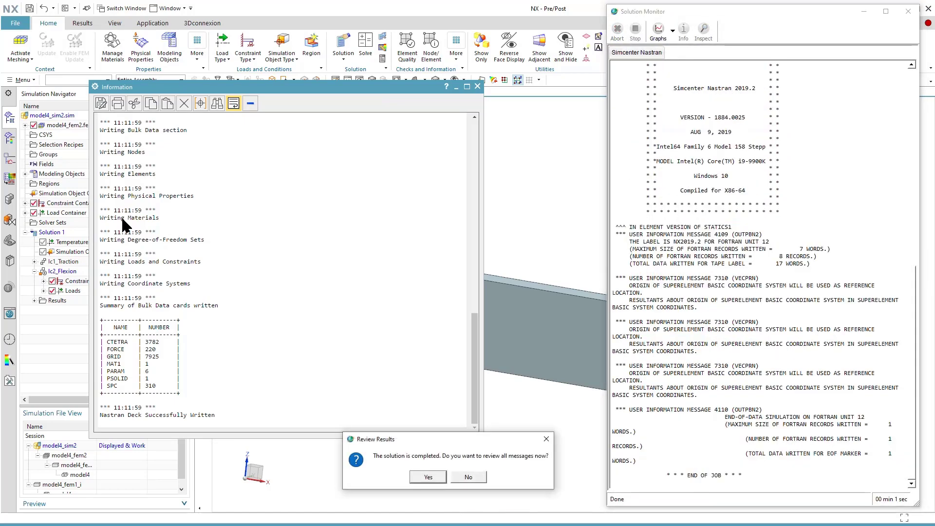
left_click(469, 477)
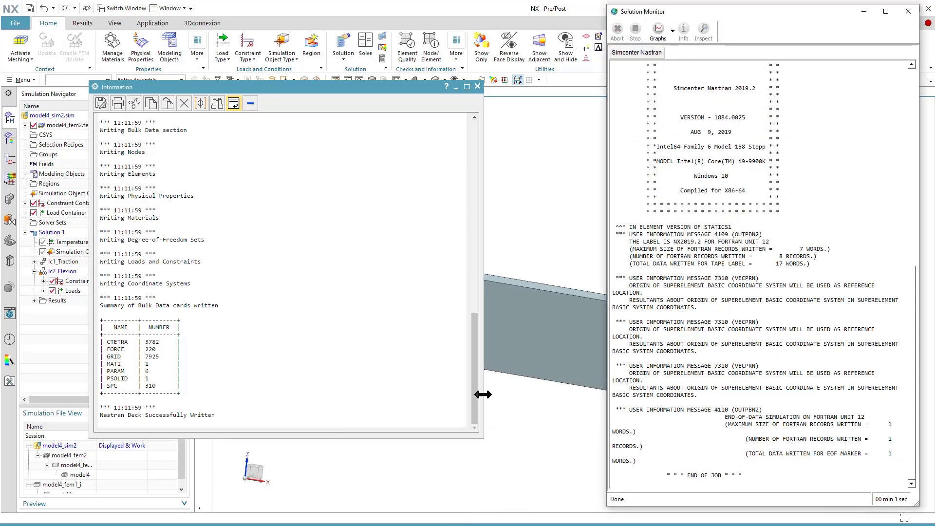
left_click(477, 86)
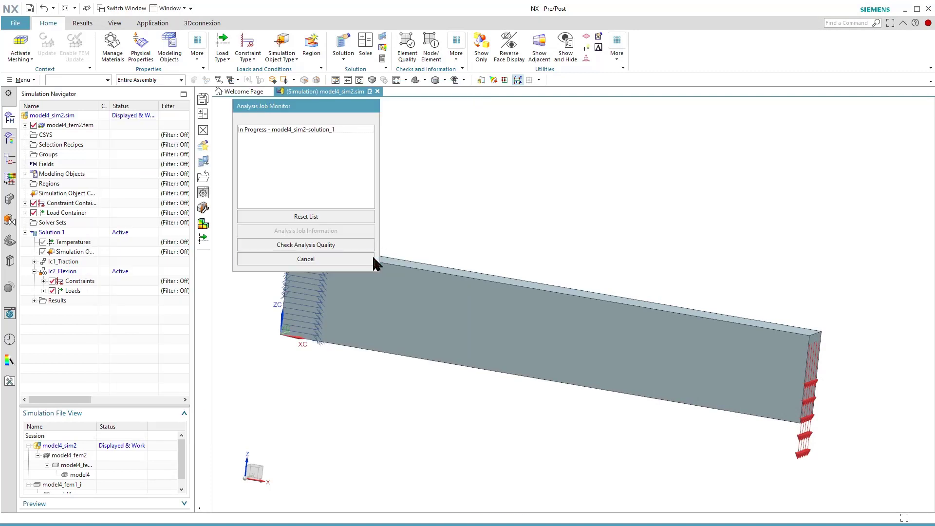
left_click(370, 260)
Open the Structural results and plot the nodal displacement of lc1_Traction, followed by that of lc2_Flexion
left_click(35, 301)
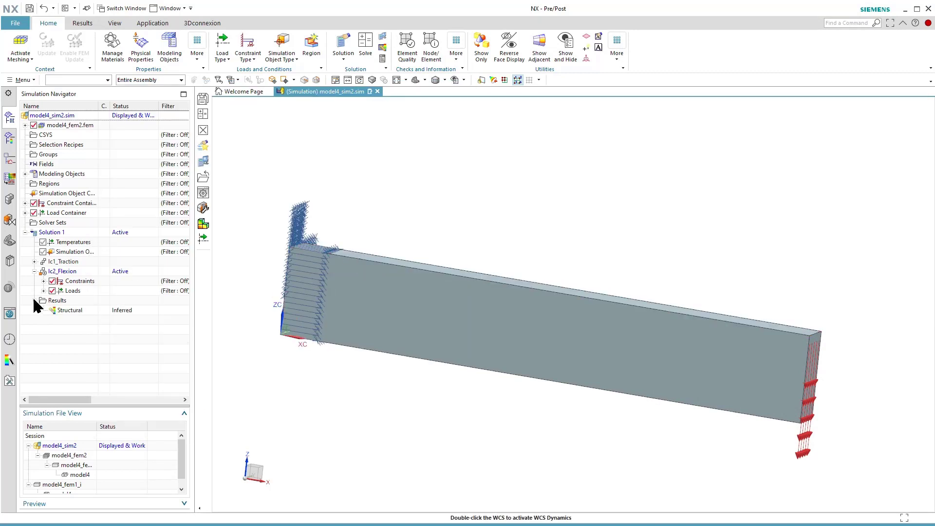
double_click(63, 313)
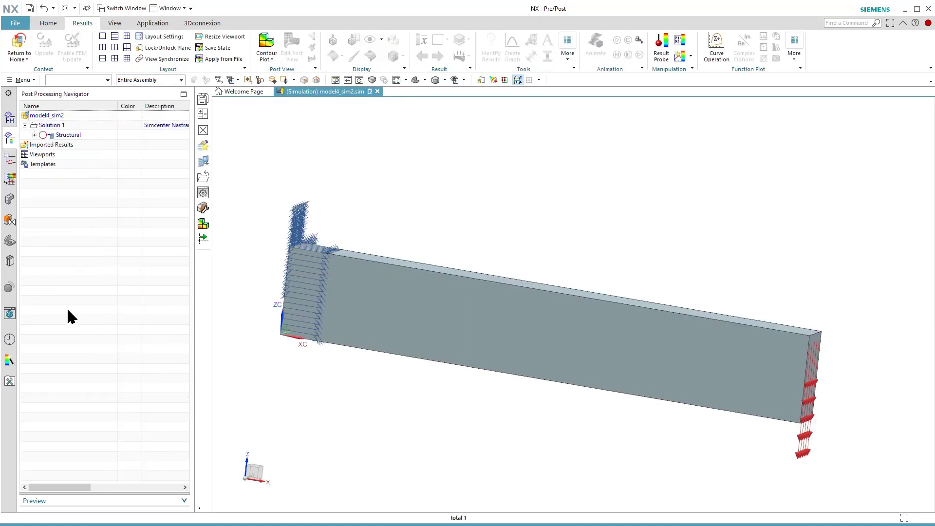
left_click(34, 135)
left_click(44, 144)
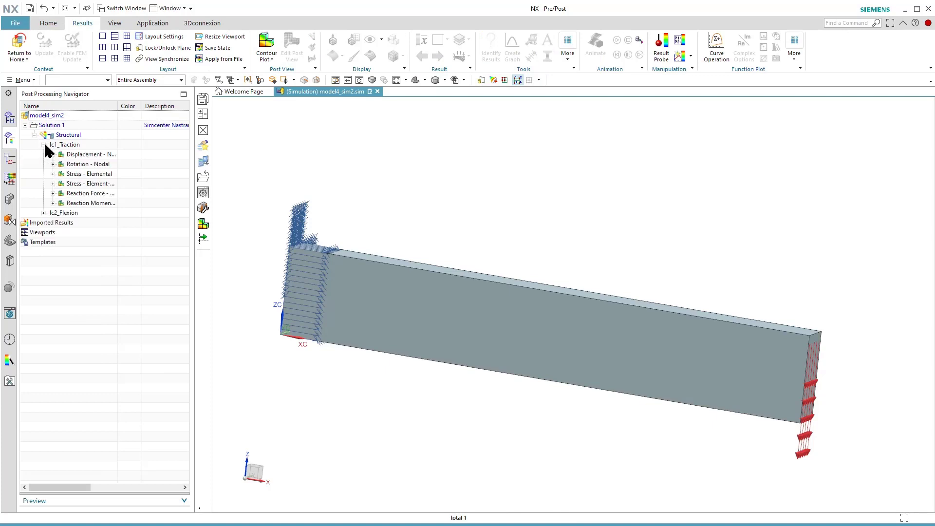
left_click(44, 213)
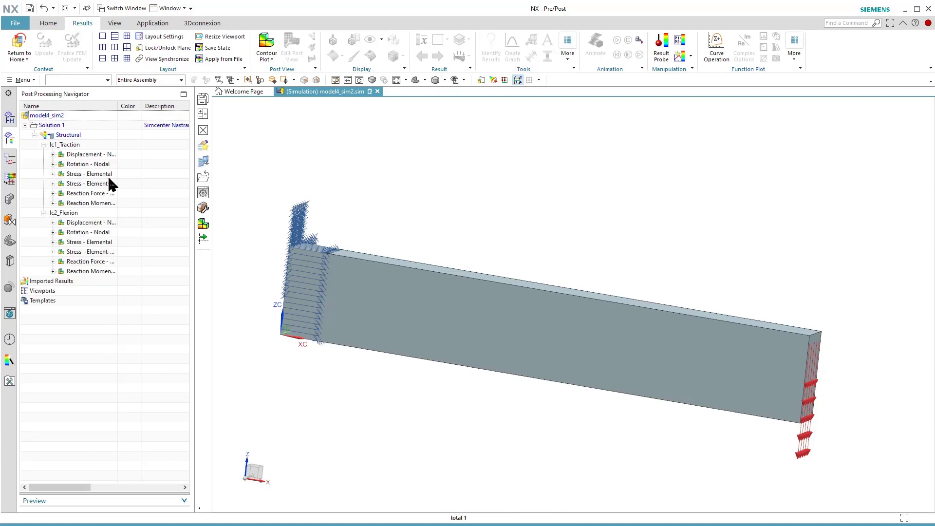
double_click(103, 155)
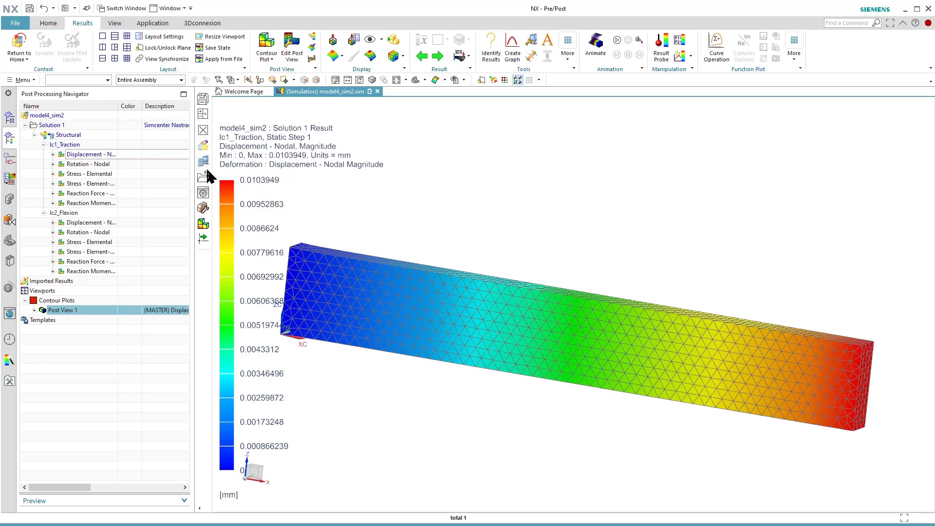
double_click(88, 225)
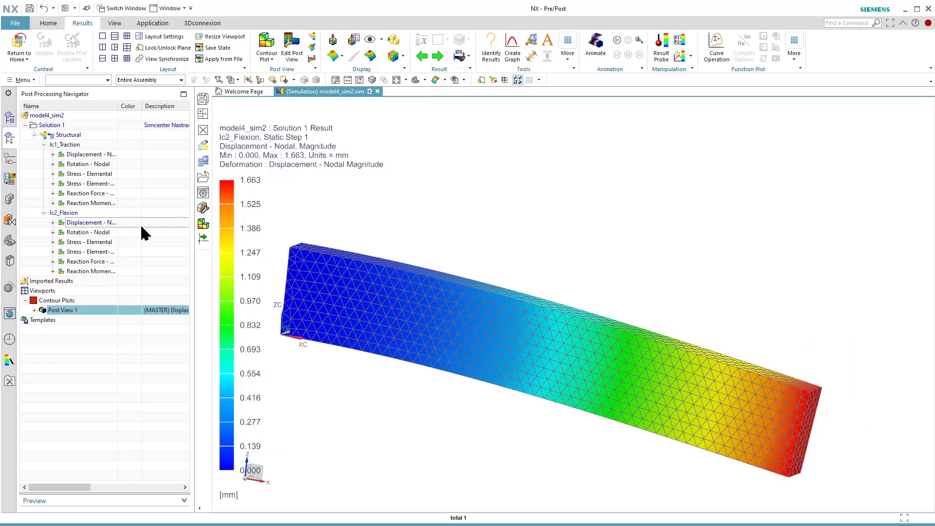
Plot the lc1_Traction element-nodal Von-Mises stress and identify its value at a node near the middle of the beam
double_click(92, 188)
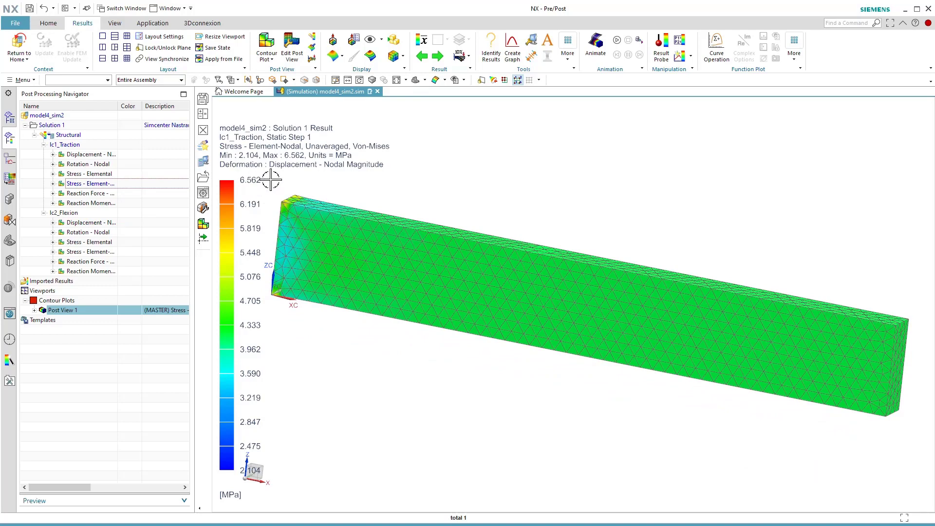
left_click(497, 42)
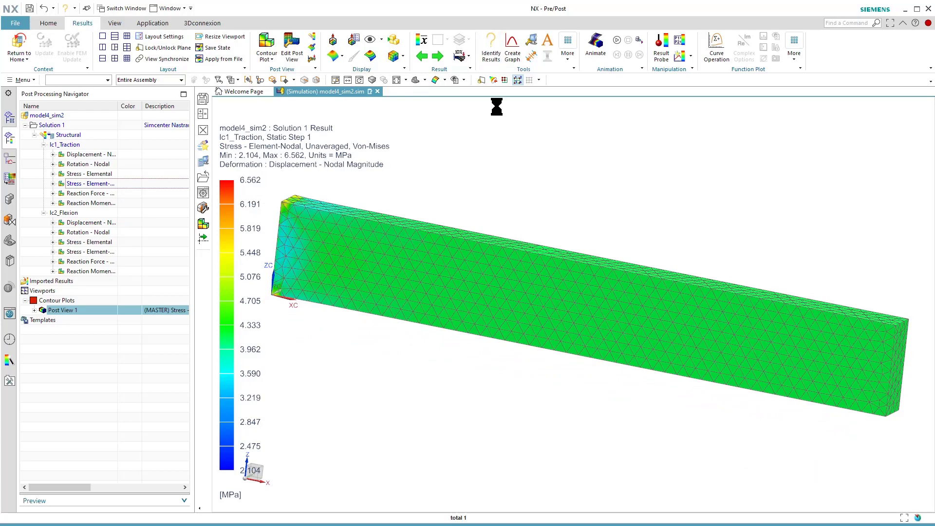
left_click(537, 263)
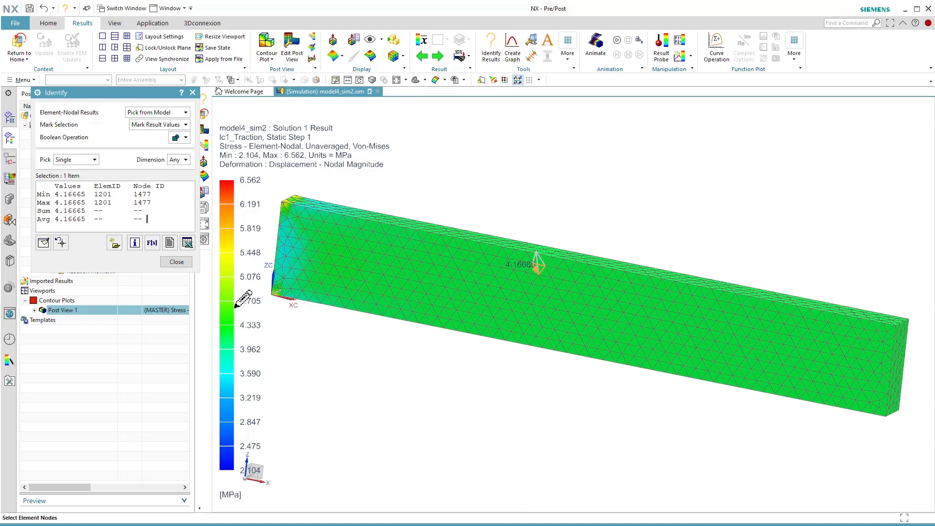
left_click(171, 262)
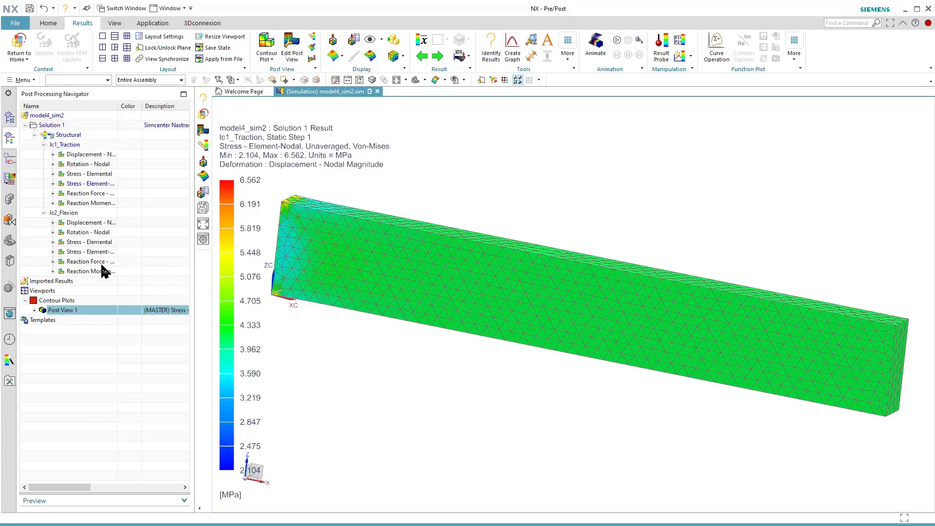
Plot the lc2_Flexion element-nodal Von-Mises stress and identify its value at a node on the upper edge near the constrained end
double_click(90, 251)
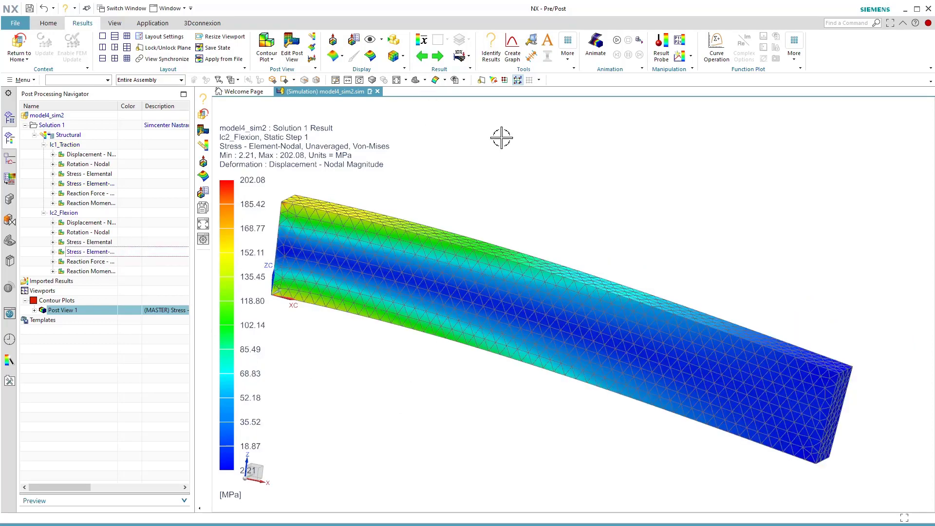
left_click(492, 49)
left_click(313, 207)
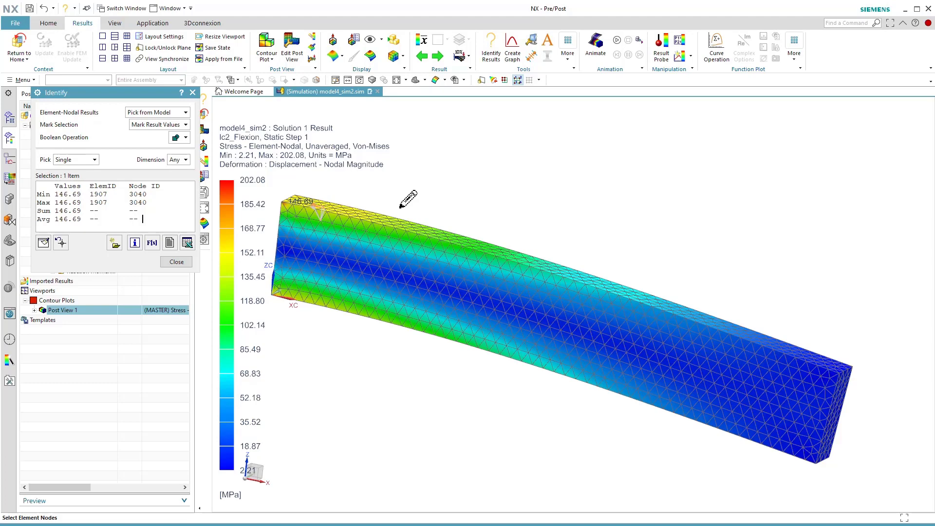
left_click(177, 262)
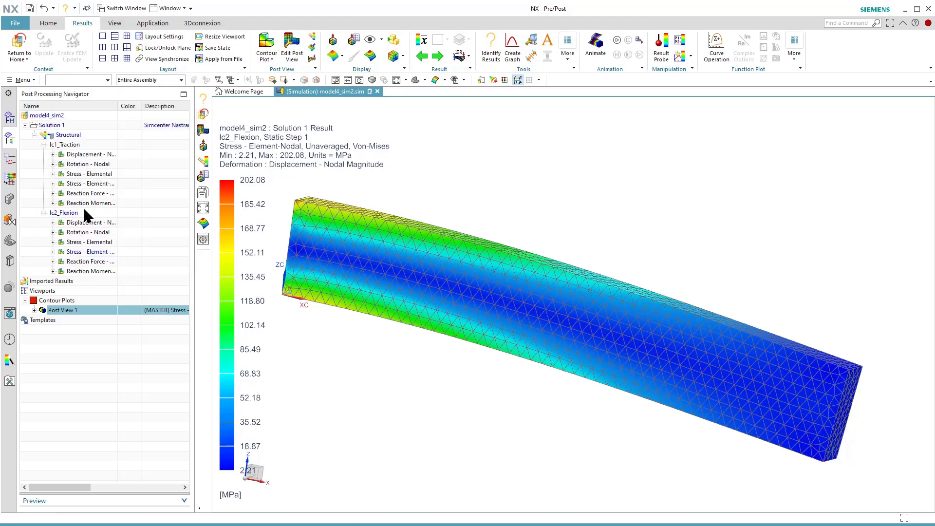
Return to the simulation model, activate lc1_Traction to view its load and constraint, and reactivate lc2_Flexion
left_click(20, 44)
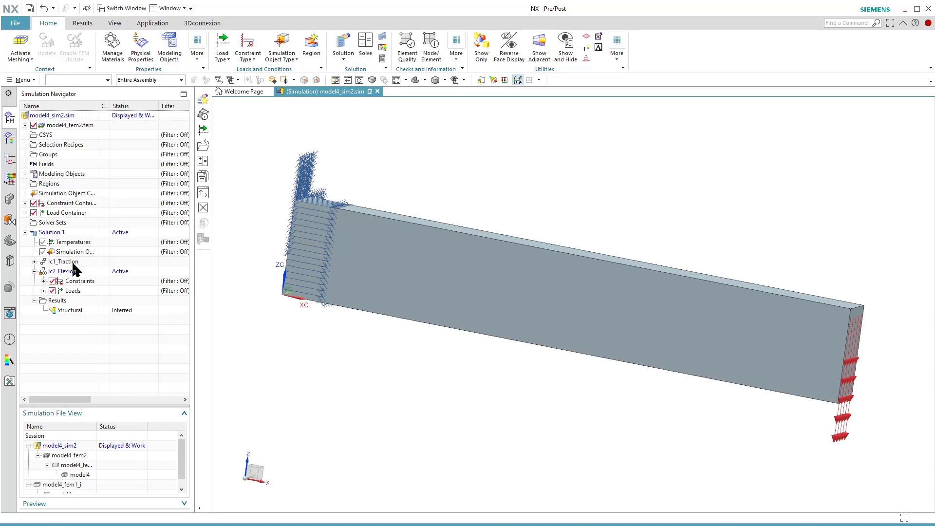
left_click(75, 265)
double_click(76, 266)
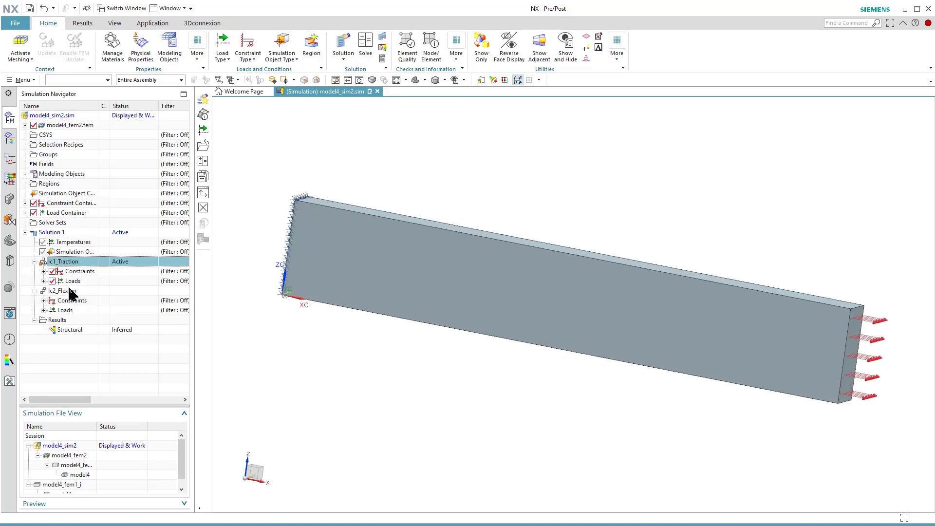
double_click(67, 290)
Expand the lc2_Flexion constraints and loads and highlight the user-defined constraint and the force on the beam
left_click(73, 300)
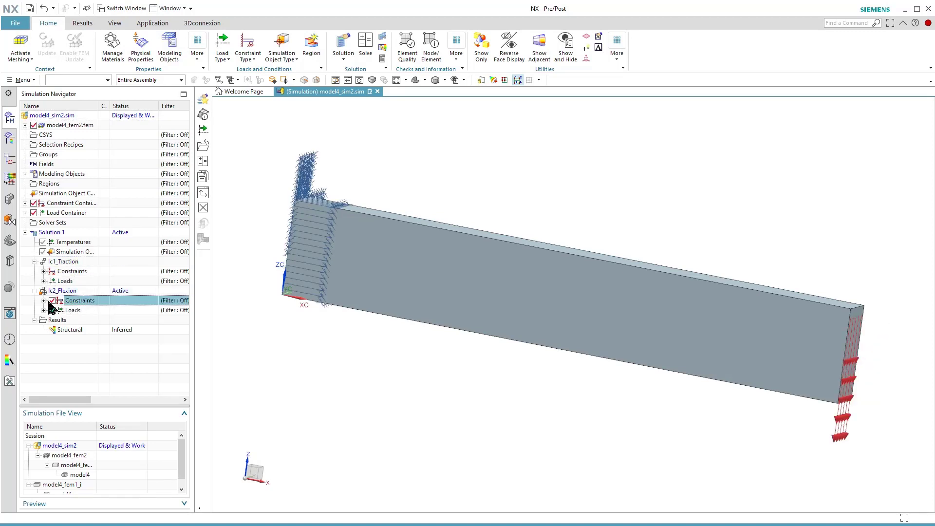
left_click(43, 301)
left_click(44, 320)
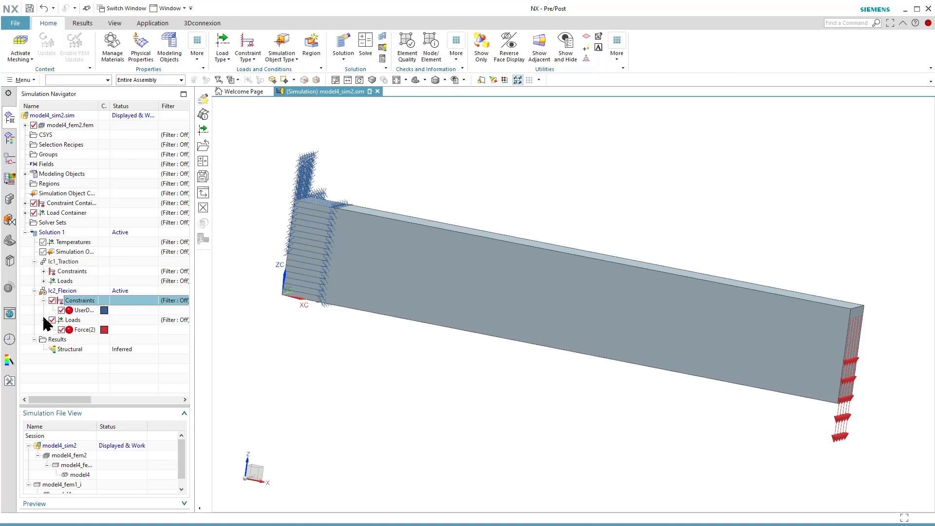
left_click(92, 311)
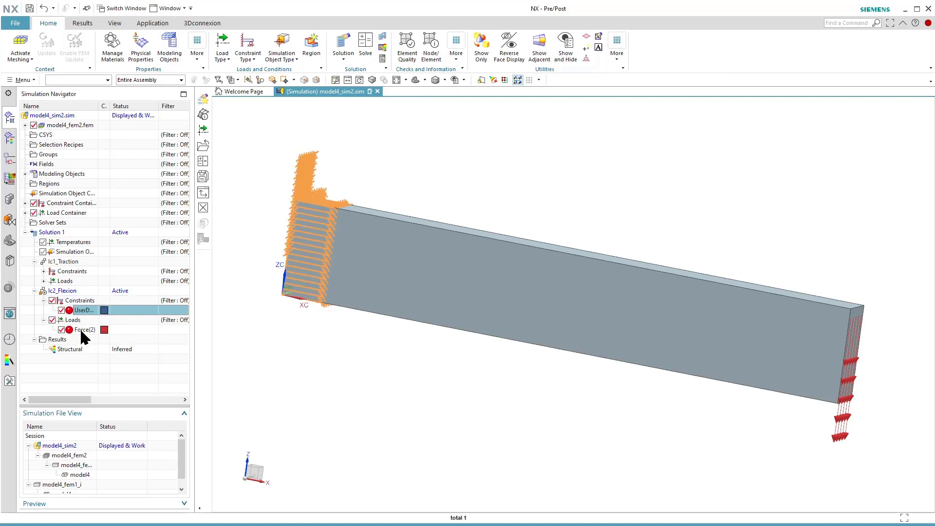
left_click(82, 331)
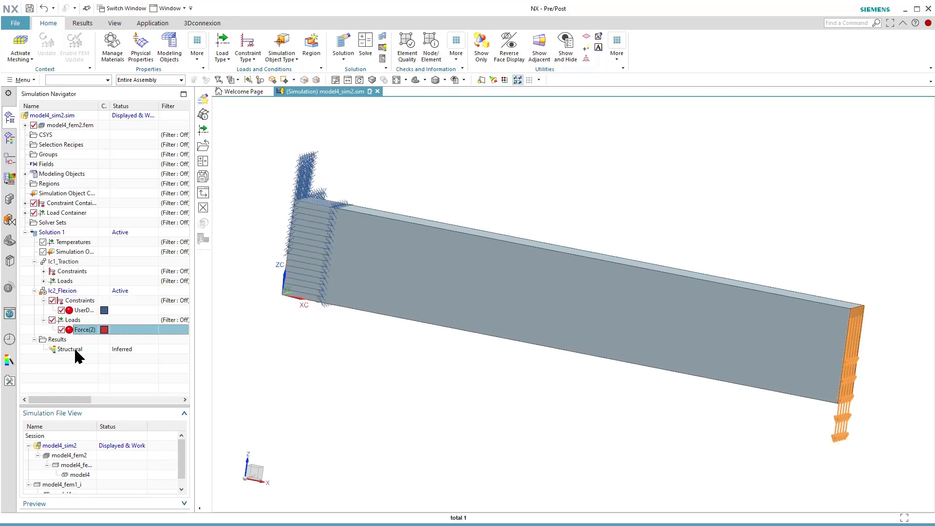
left_click(74, 348)
right_click(75, 350)
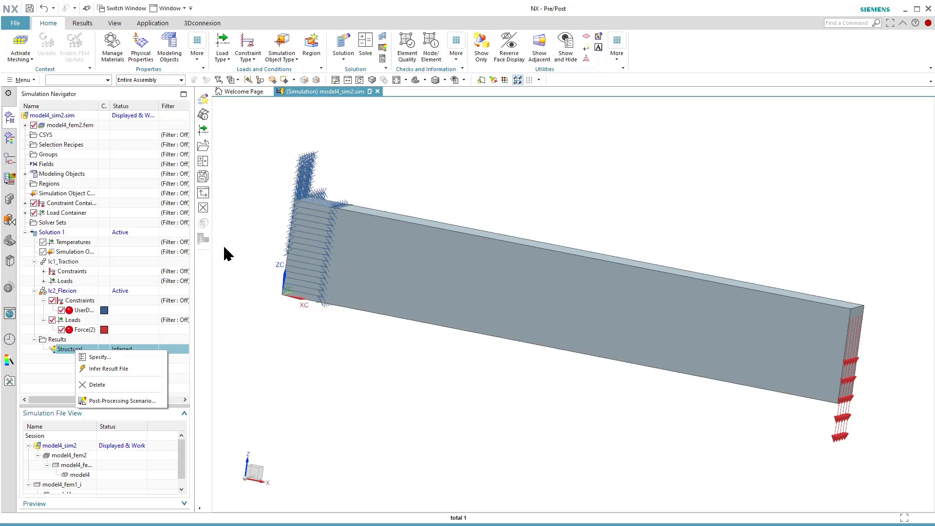
left_click(86, 240)
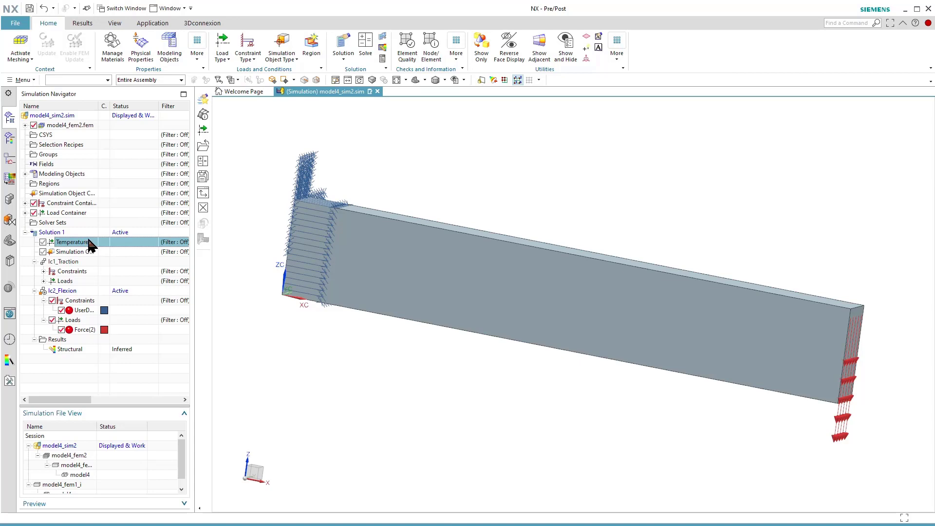